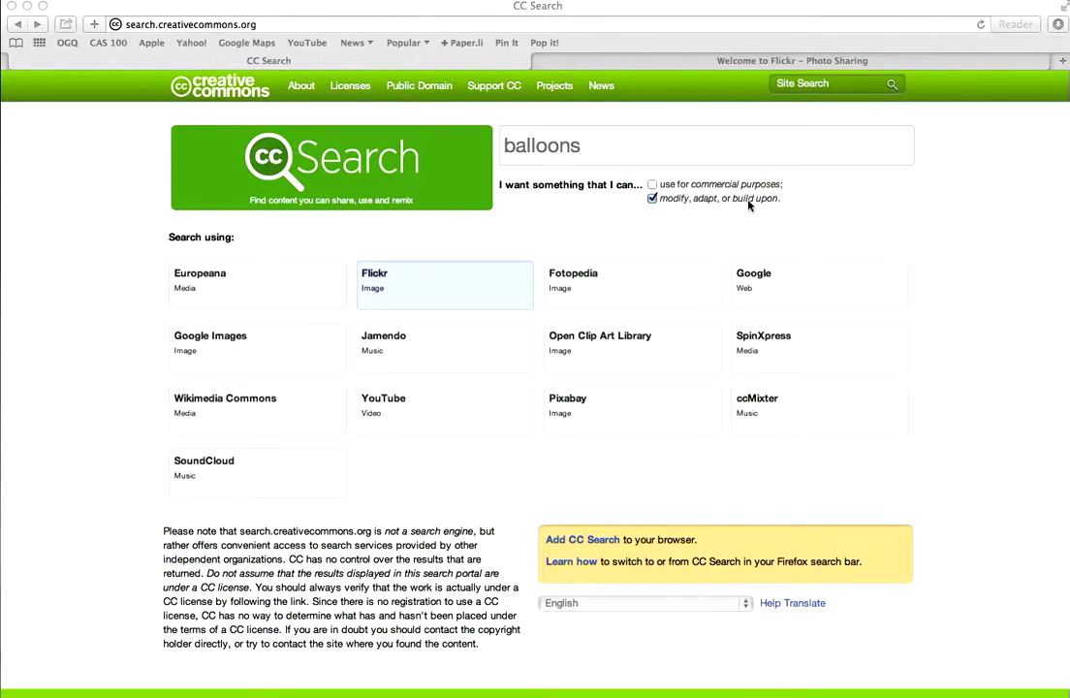
Search Wikimedia Commons from CC Search for balloons content that can be modified, adapted or built upon, and browse the results
{"action": "left_click", "coordinate": [652, 198]}
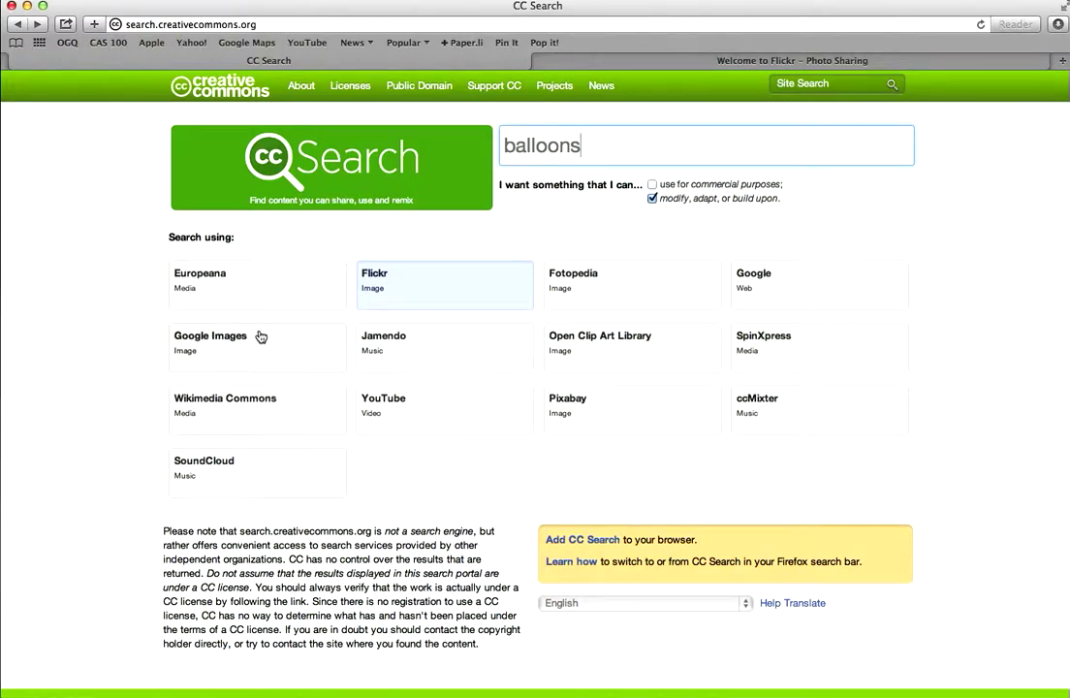
{"action": "left_click", "coordinate": [253, 411]}
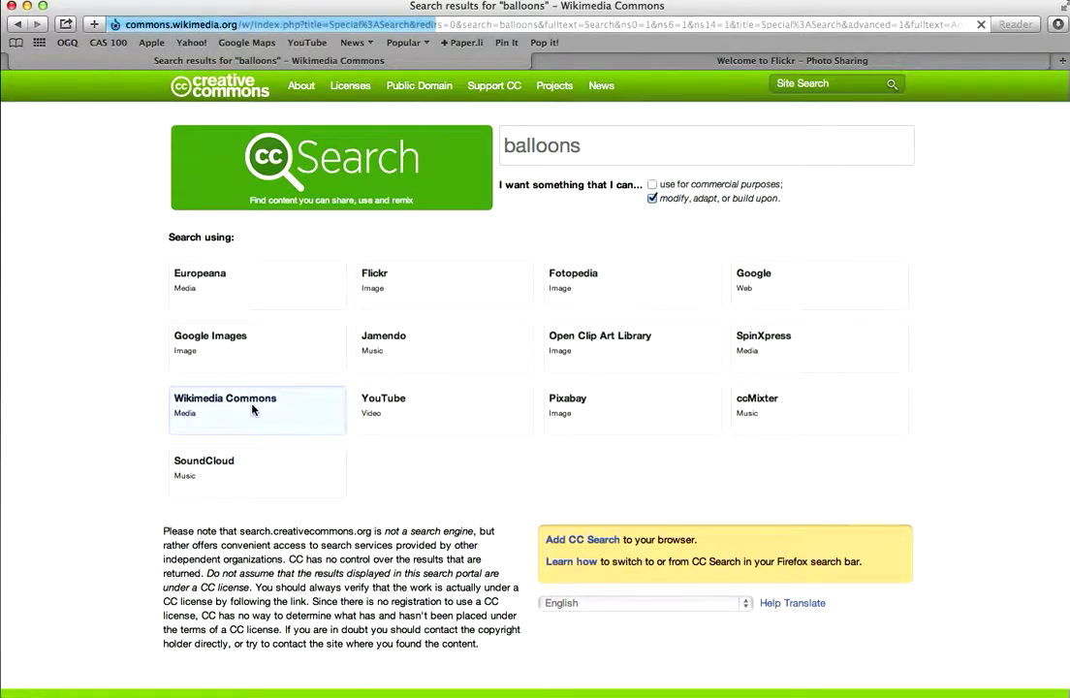
{"action": "scroll", "coordinate": [253, 411], "scroll_direction": "down", "scroll_amount": 3}
{"action": "scroll", "coordinate": [253, 411], "scroll_direction": "down", "scroll_amount": 10}
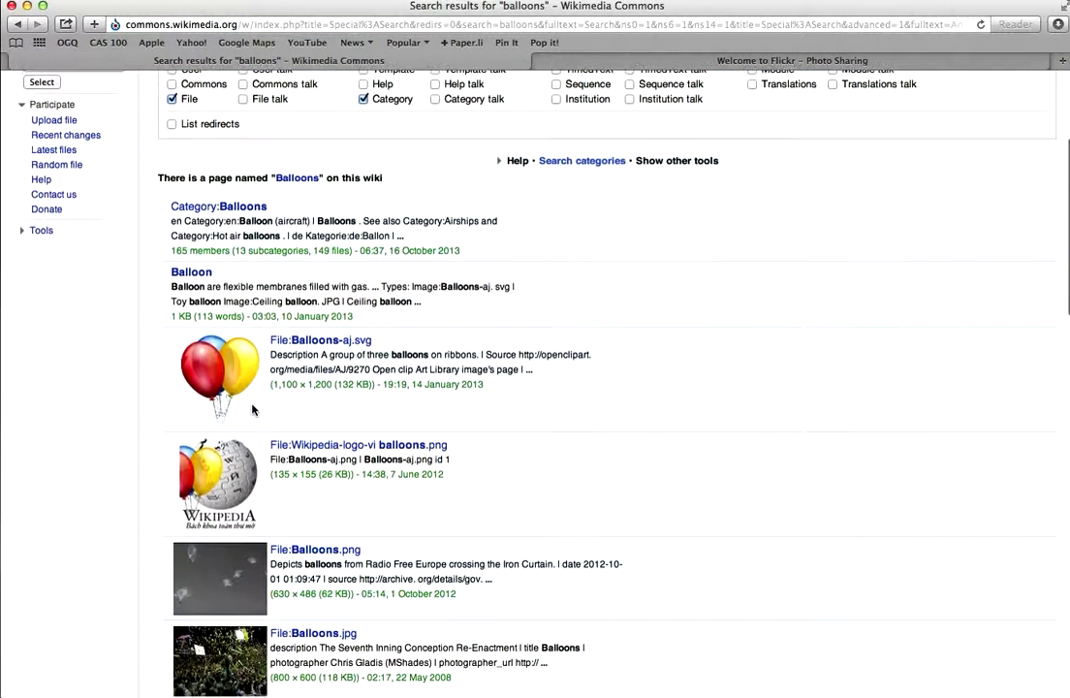
{"action": "scroll", "coordinate": [253, 411], "scroll_direction": "down", "scroll_amount": 2}
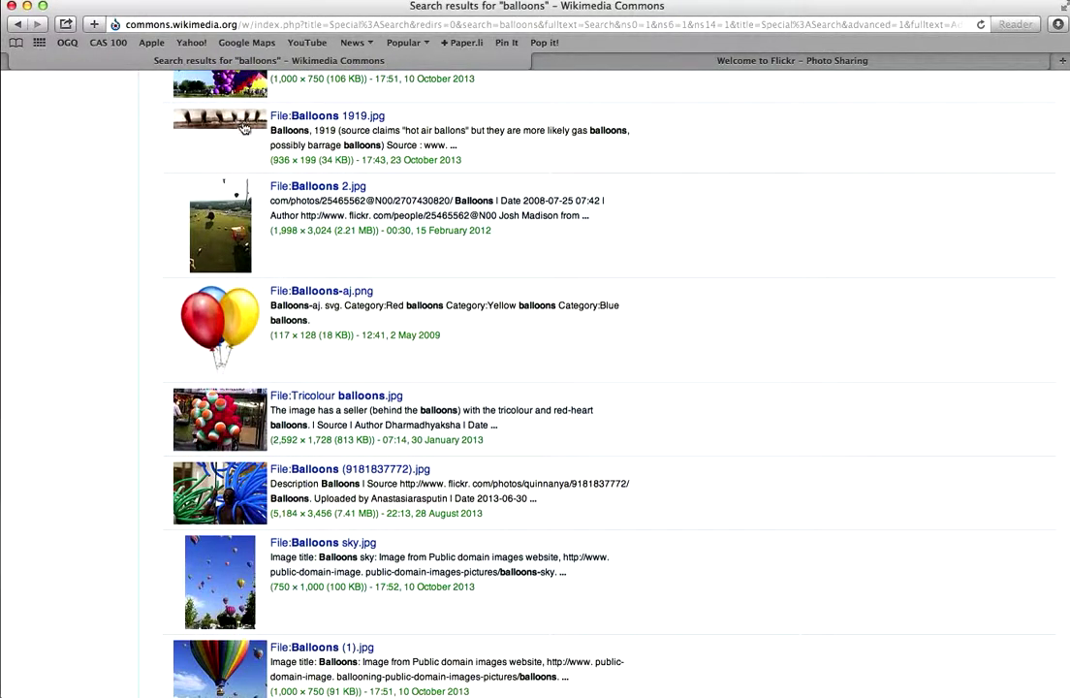
Open the Balloons 2.jpg file page and examine its author, source and licensing conditions
{"action": "left_click", "coordinate": [232, 222]}
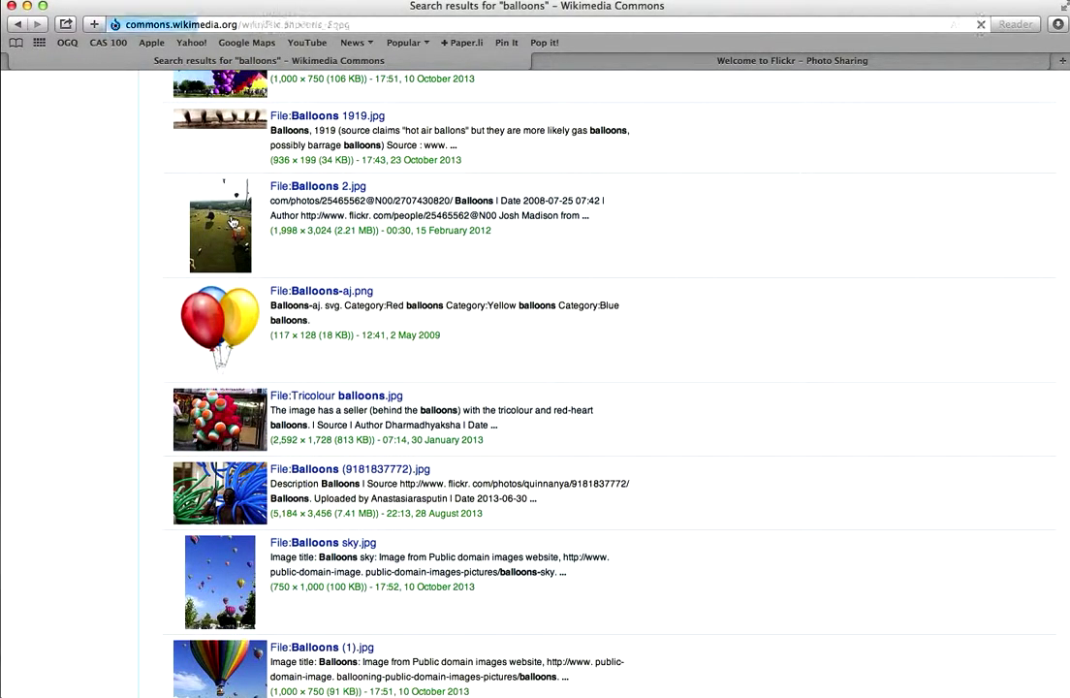
{"action": "scroll", "coordinate": [738, 289], "scroll_direction": "down", "scroll_amount": 10}
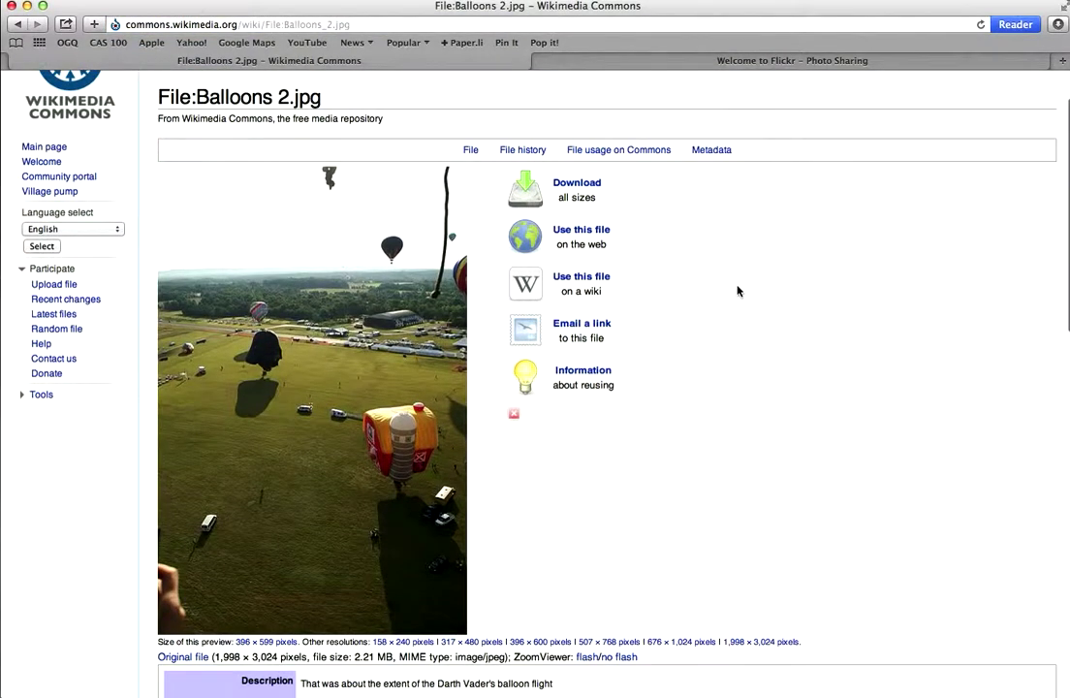
{"action": "scroll", "coordinate": [737, 291], "scroll_direction": "down", "scroll_amount": 2}
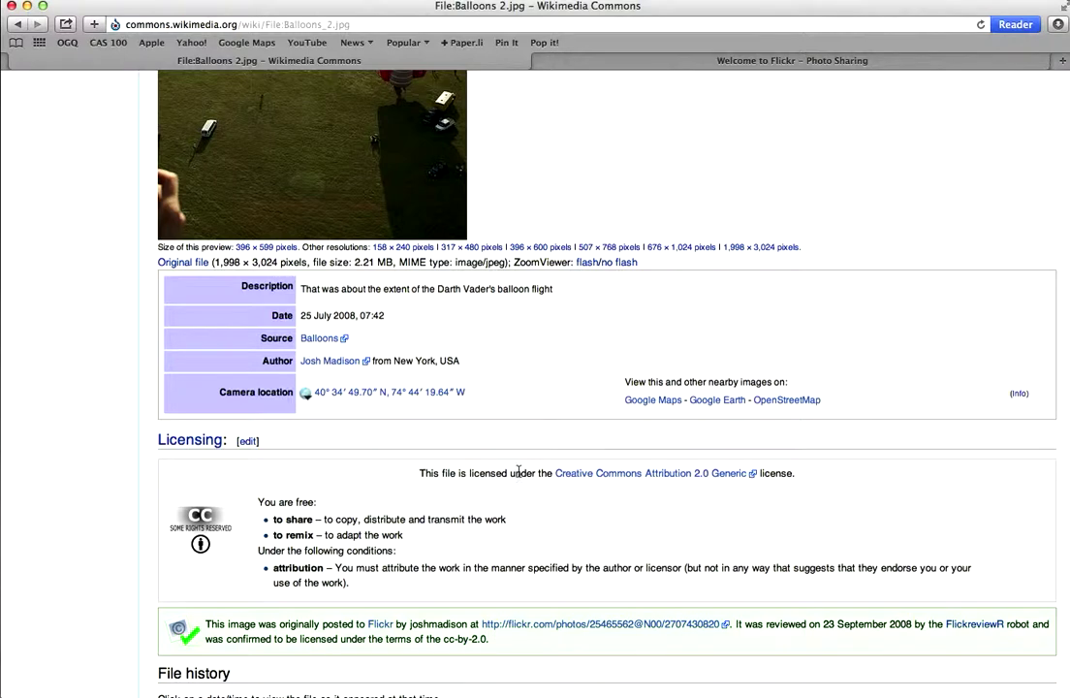
{"action": "scroll", "coordinate": [519, 475], "scroll_direction": "down", "scroll_amount": 3}
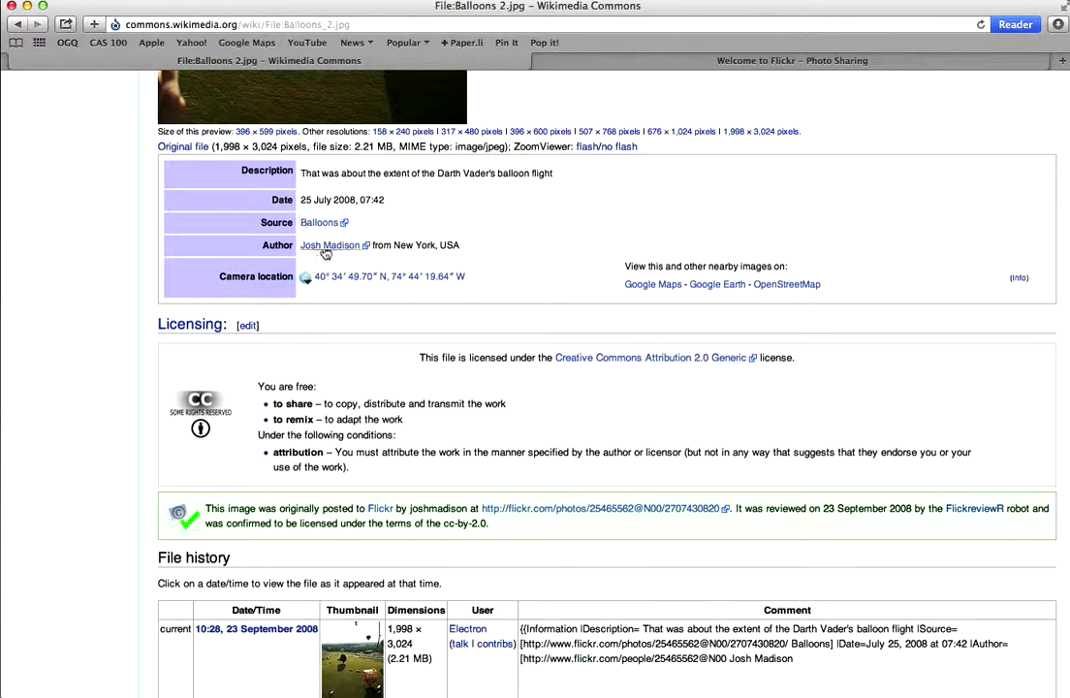
{"action": "scroll", "coordinate": [502, 217], "scroll_direction": "up", "scroll_amount": 10}
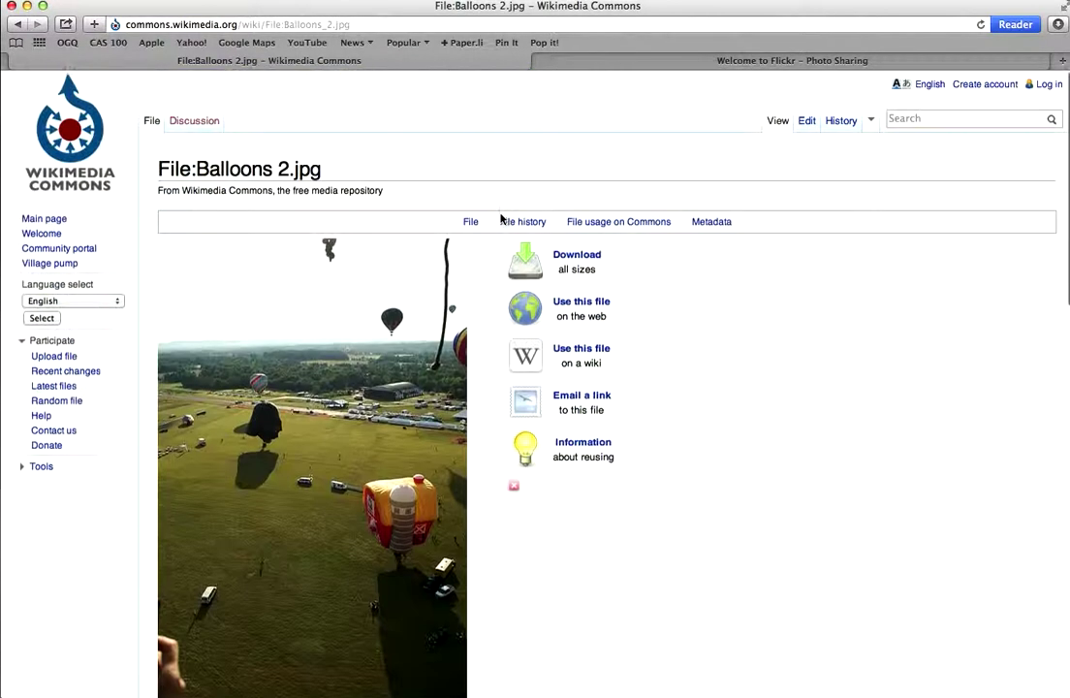
Return to CC Search, search Flickr for balloons, and open the 329 Balloons photo
{"action": "left_click", "coordinate": [17, 23]}
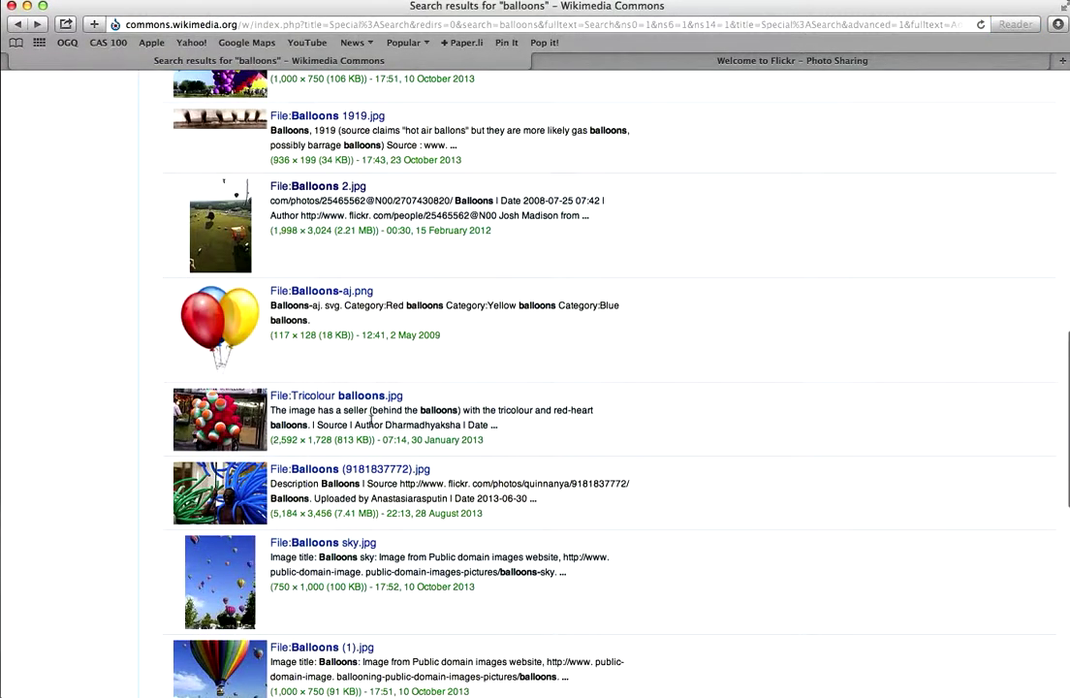
{"action": "left_click", "coordinate": [17, 23]}
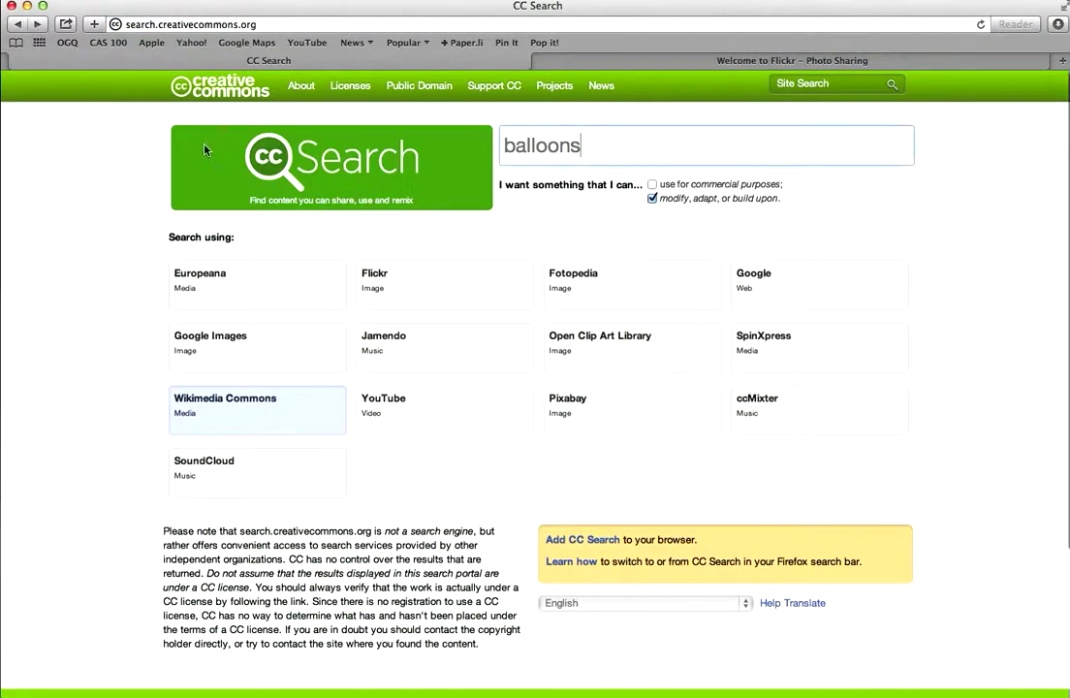
{"action": "left_click", "coordinate": [382, 282]}
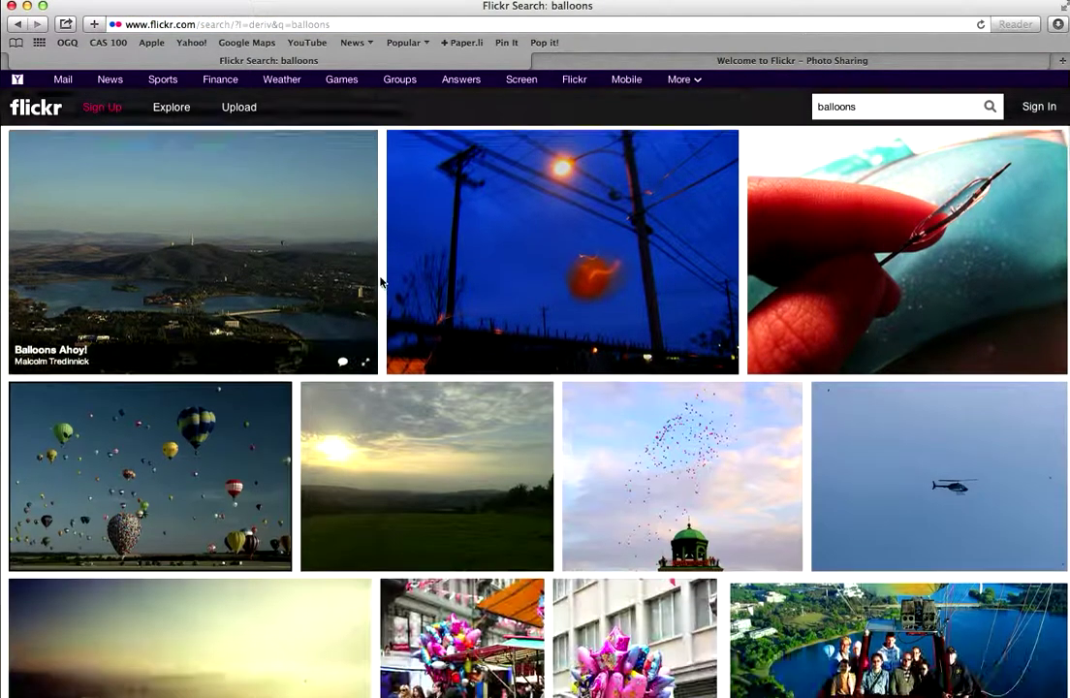
{"action": "scroll", "coordinate": [382, 282], "scroll_direction": "down", "scroll_amount": 2}
{"action": "left_click", "coordinate": [165, 336]}
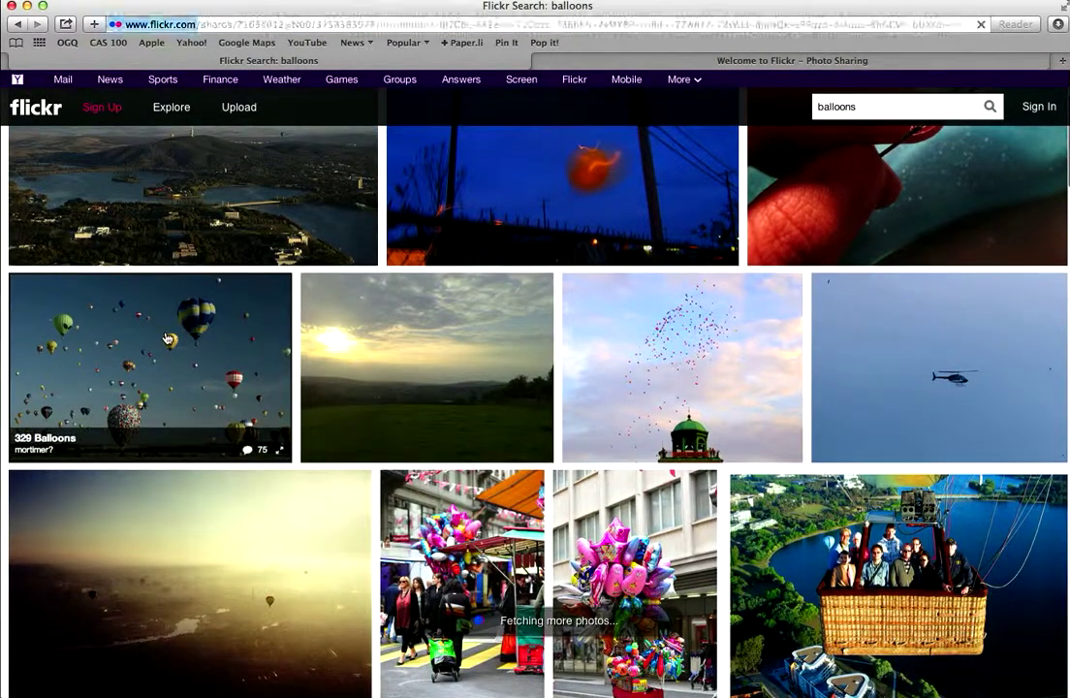
Open the license linked under the 329 Balloons photo's additional info and examine its freedoms and terms
{"action": "scroll", "coordinate": [165, 336], "scroll_direction": "down", "scroll_amount": 5}
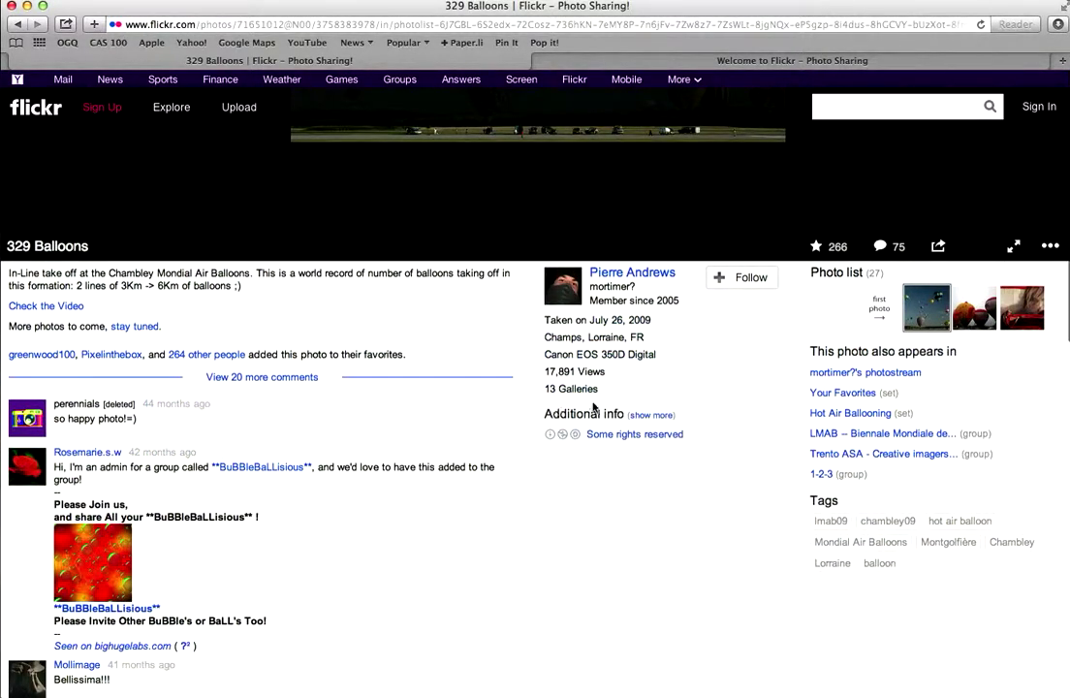
{"action": "triple_click", "coordinate": [603, 439]}
{"action": "left_click", "coordinate": [603, 439]}
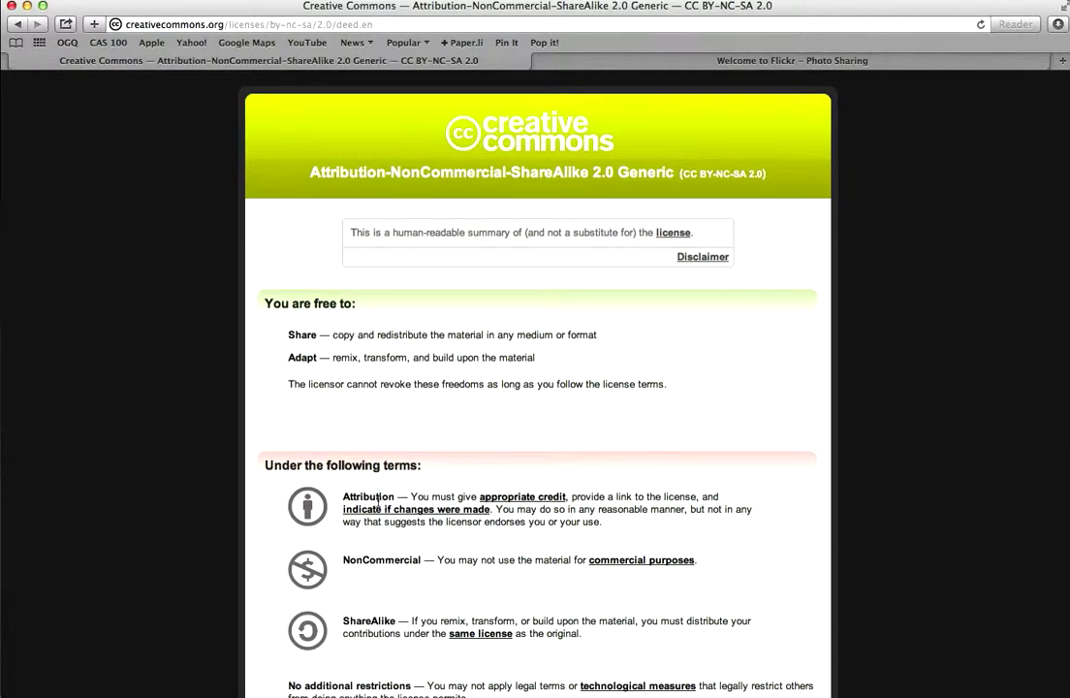
{"action": "scroll", "coordinate": [383, 582], "scroll_direction": "down", "scroll_amount": 1}
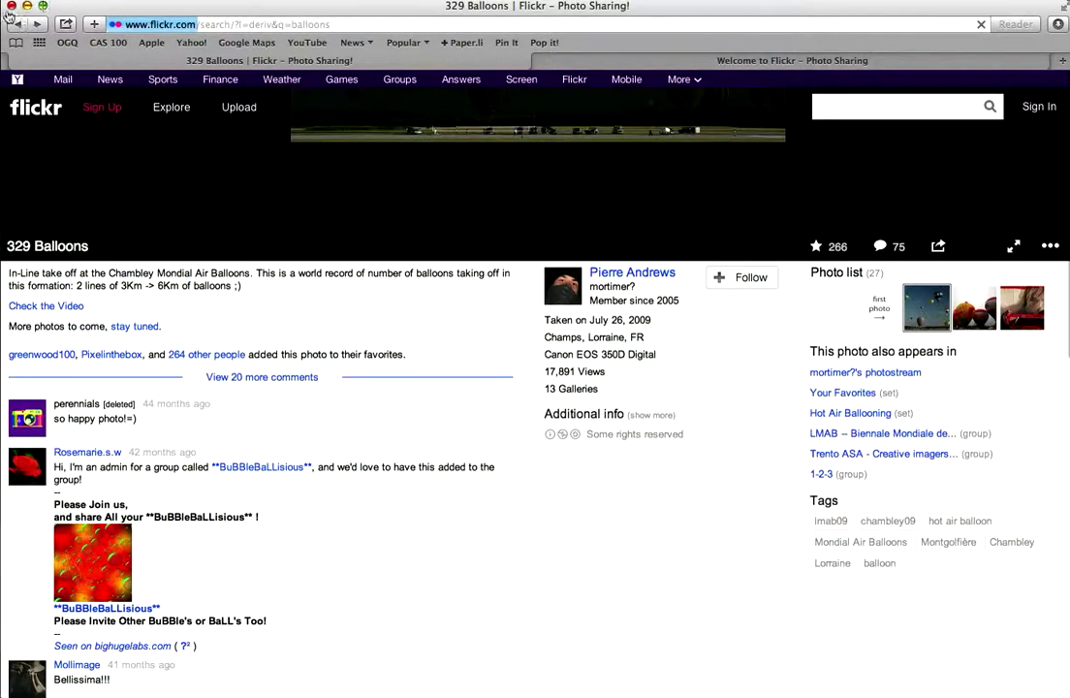
Return to CC Search, run the balloons search in Google Images, and browse the results
{"action": "left_click", "coordinate": [17, 23]}
{"action": "left_click", "coordinate": [18, 23]}
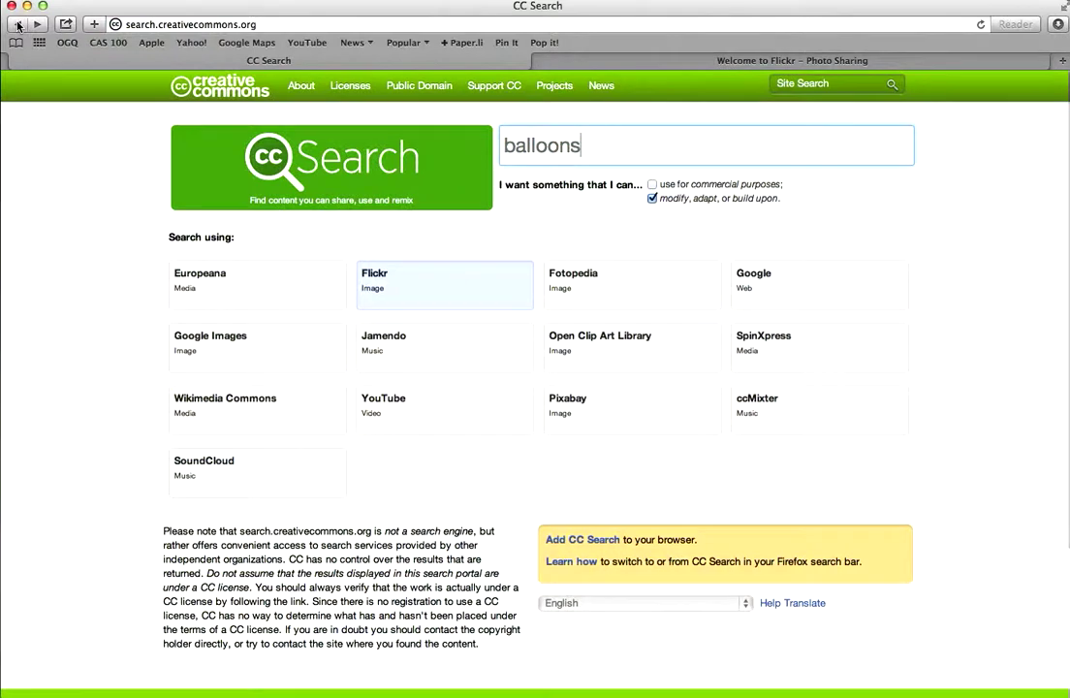
{"action": "left_click", "coordinate": [204, 351]}
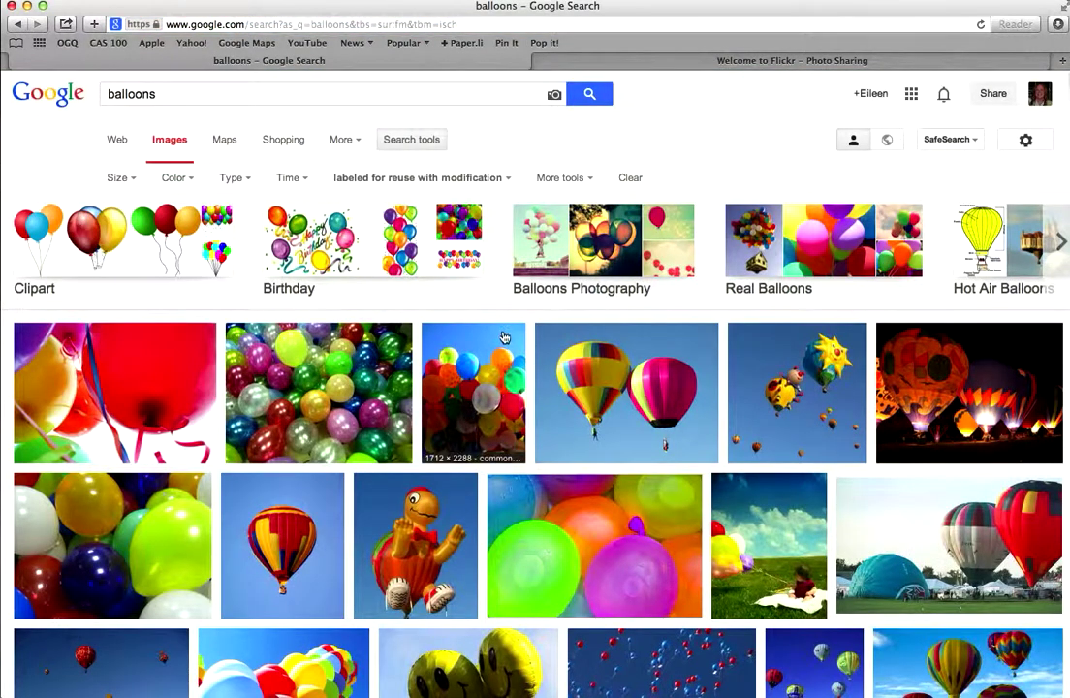
{"action": "scroll", "coordinate": [503, 336], "scroll_direction": "down", "scroll_amount": 2}
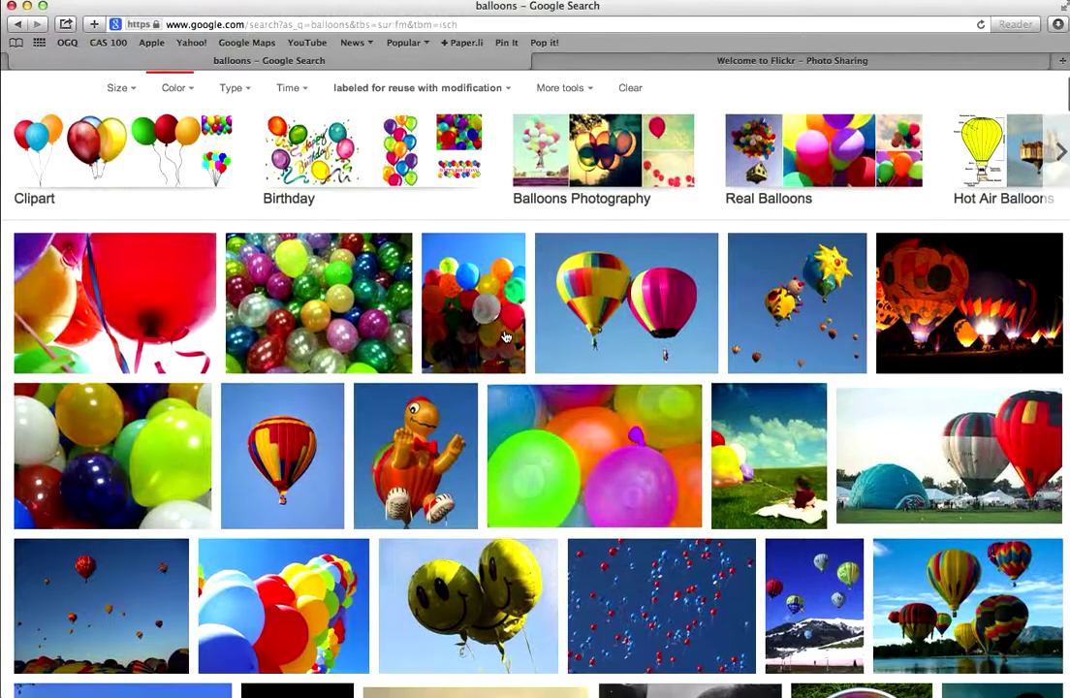
{"action": "scroll", "coordinate": [503, 337], "scroll_direction": "up", "scroll_amount": 3}
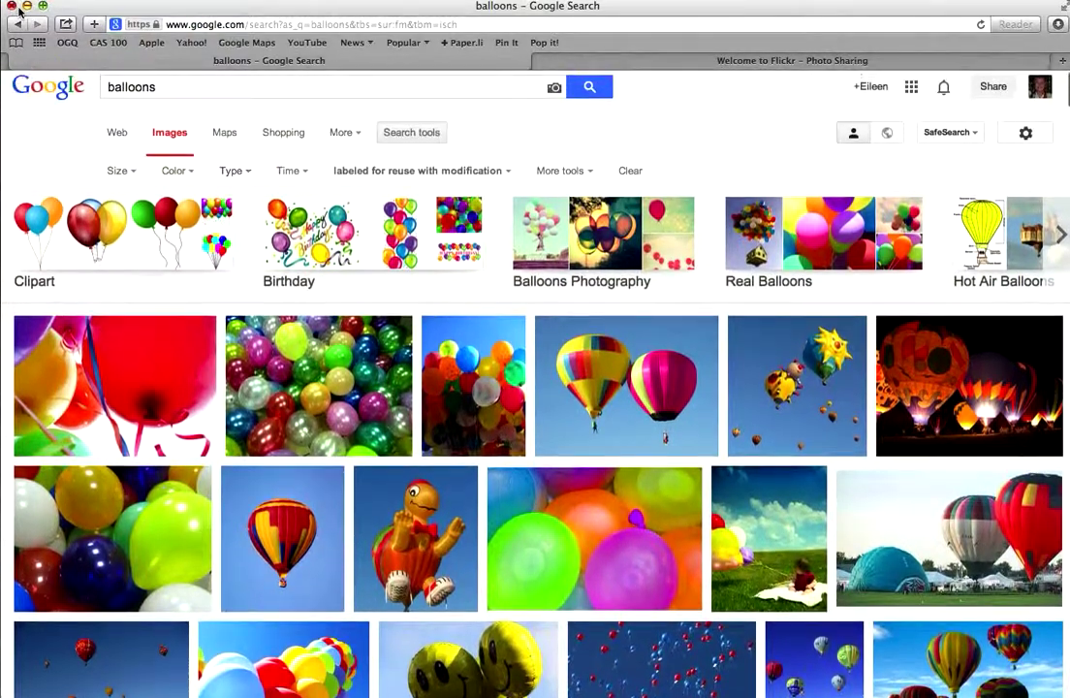
Go back through CC Search to the 329 Balloons photo on Flickr and open its Original size
{"action": "left_click", "coordinate": [18, 23]}
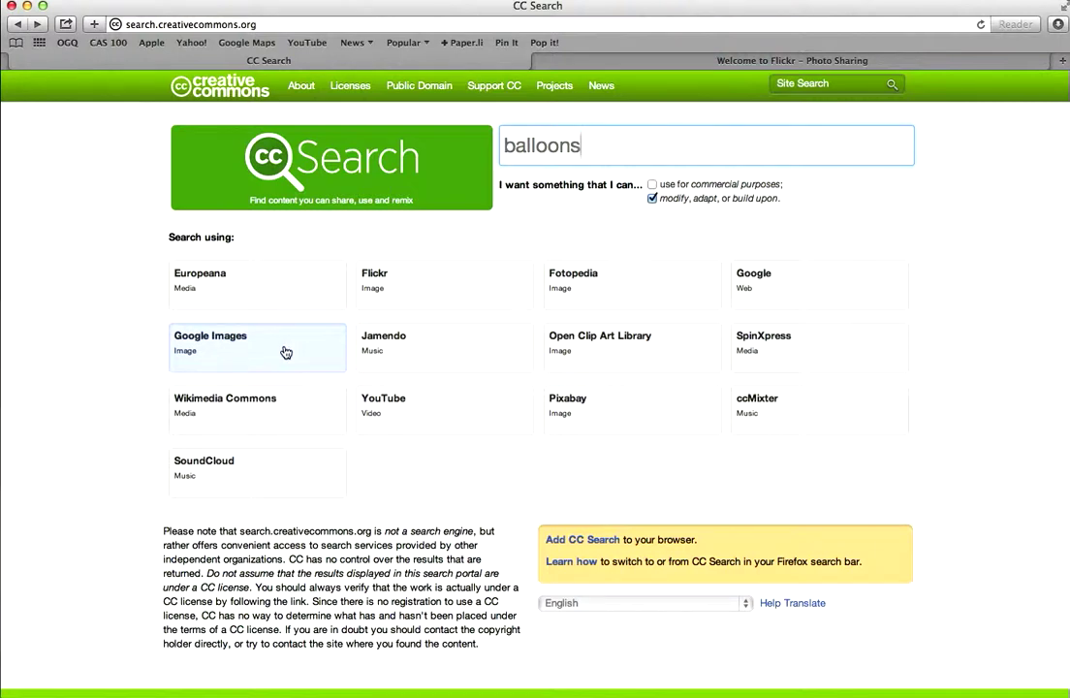
{"action": "left_click", "coordinate": [399, 302]}
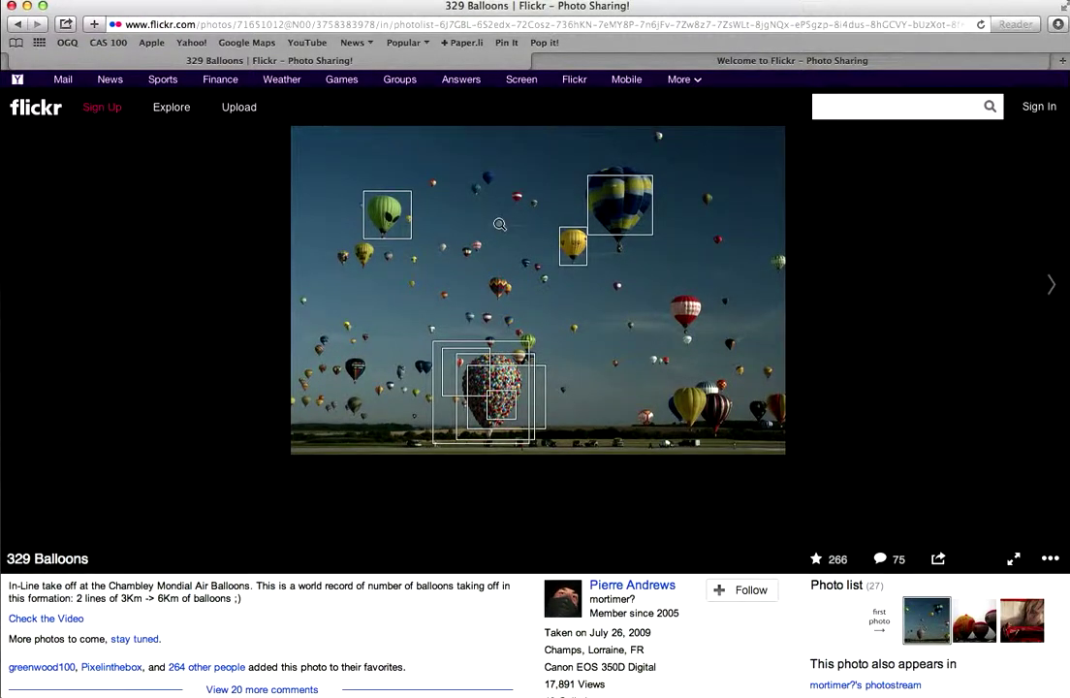
{"action": "right_click", "coordinate": [500, 224]}
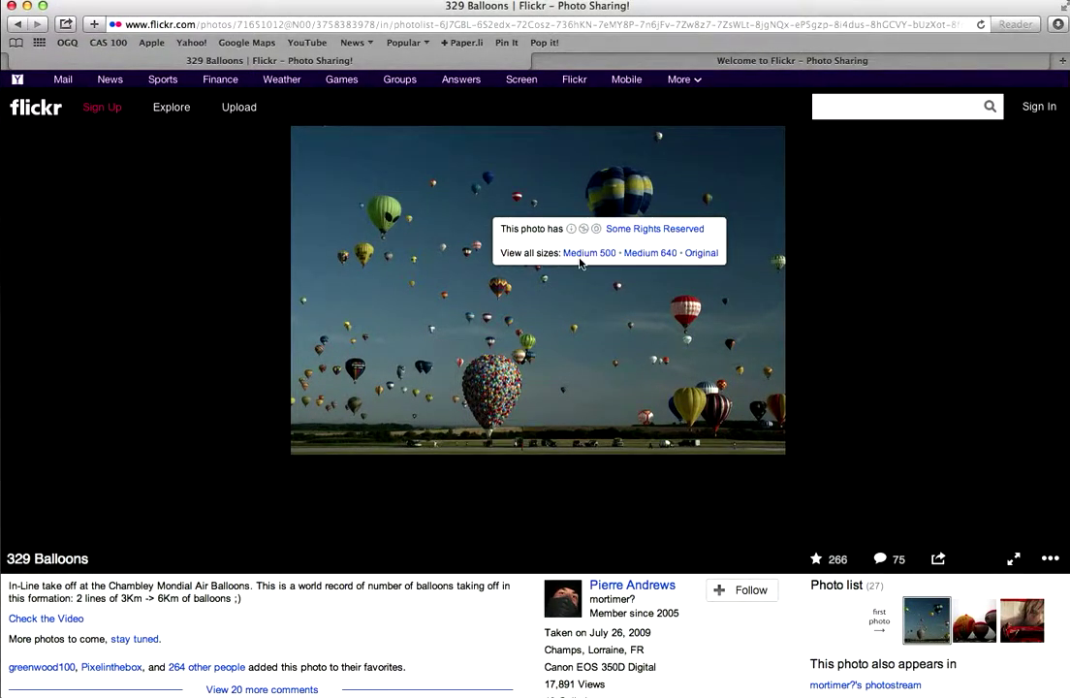
{"action": "left_click_drag", "start_coordinate": [624, 253], "coordinate": [677, 253]}
{"action": "double_click", "coordinate": [702, 253]}
{"action": "left_click_drag", "start_coordinate": [624, 253], "coordinate": [678, 253]}
{"action": "double_click", "coordinate": [702, 253]}
{"action": "double_click", "coordinate": [702, 253]}
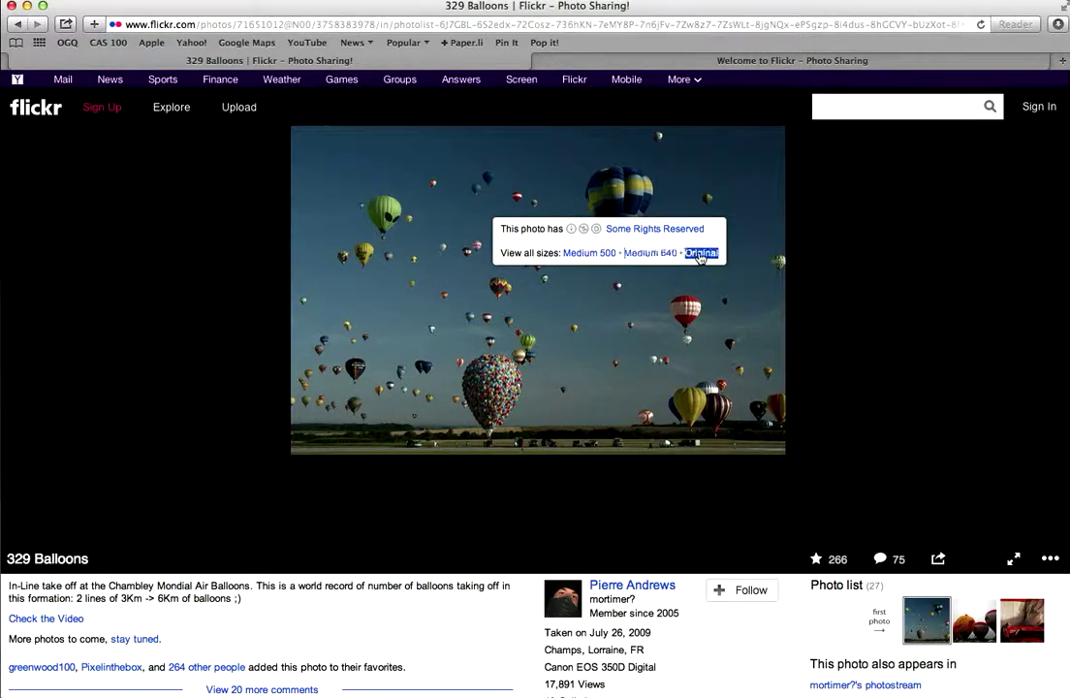
{"action": "left_click", "coordinate": [700, 254]}
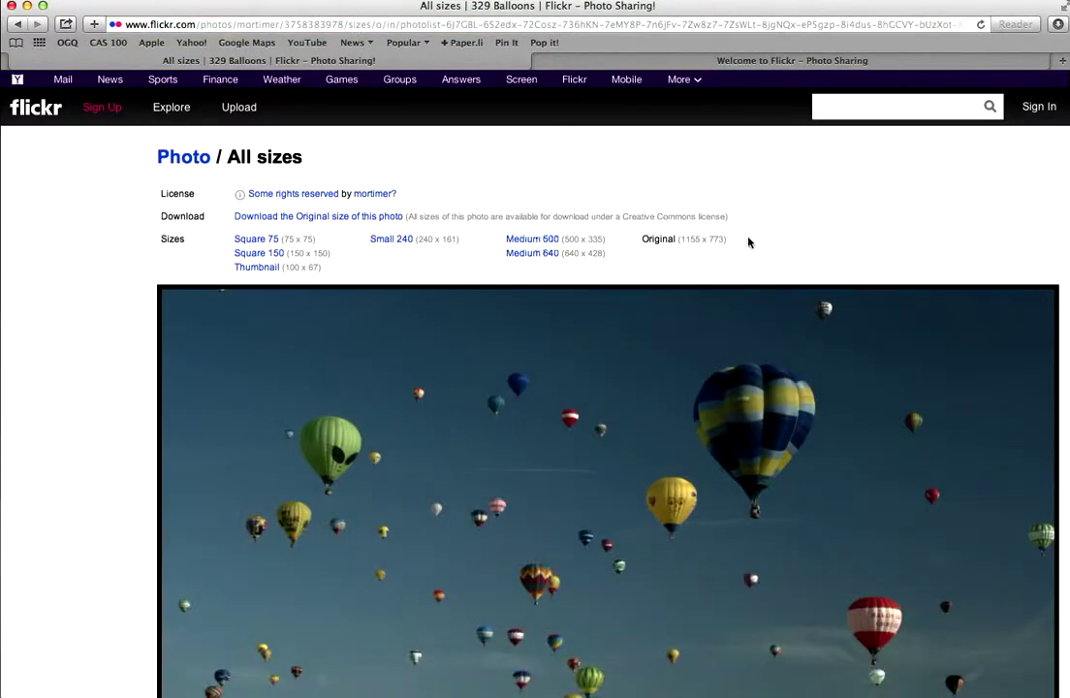
Look over the full-size photo and its license line, and download the Original size of the photo
{"action": "scroll", "coordinate": [748, 244], "scroll_direction": "down", "scroll_amount": 4}
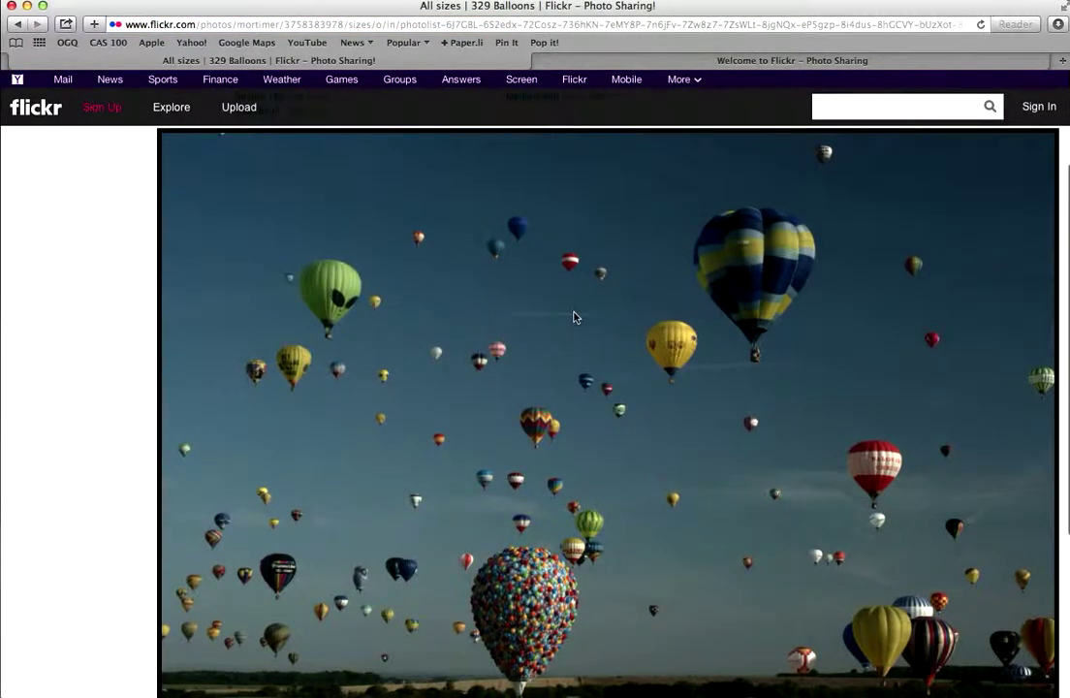
{"action": "scroll", "coordinate": [574, 316], "scroll_direction": "down", "scroll_amount": 2}
{"action": "scroll", "coordinate": [574, 317], "scroll_direction": "up", "scroll_amount": 4}
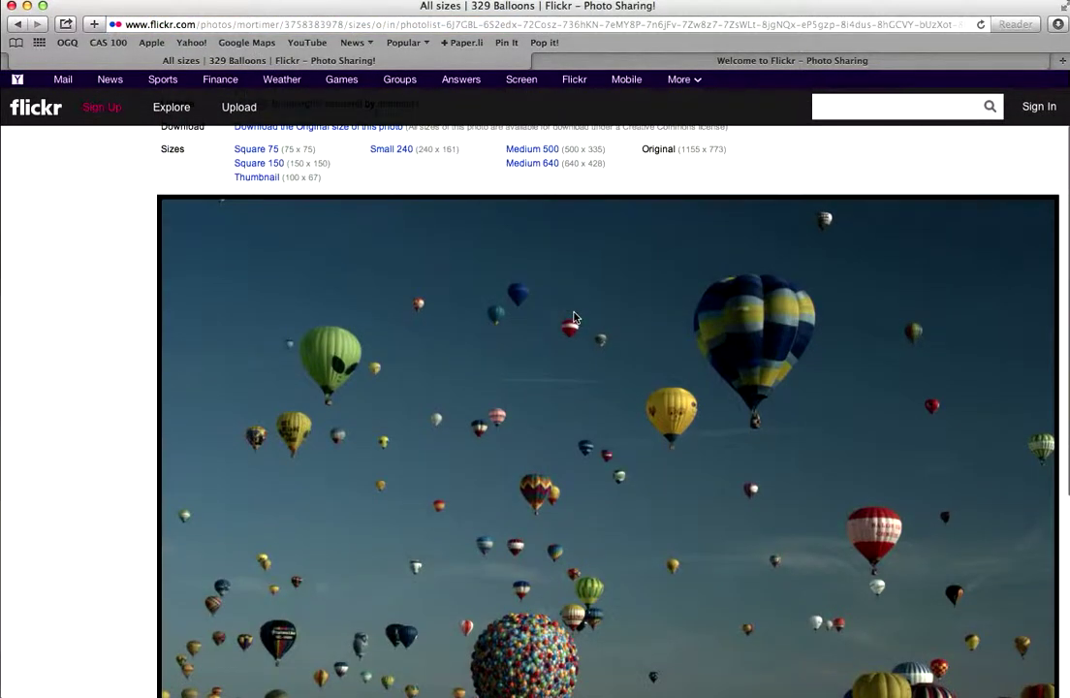
{"action": "scroll", "coordinate": [574, 317], "scroll_direction": "up", "scroll_amount": 2}
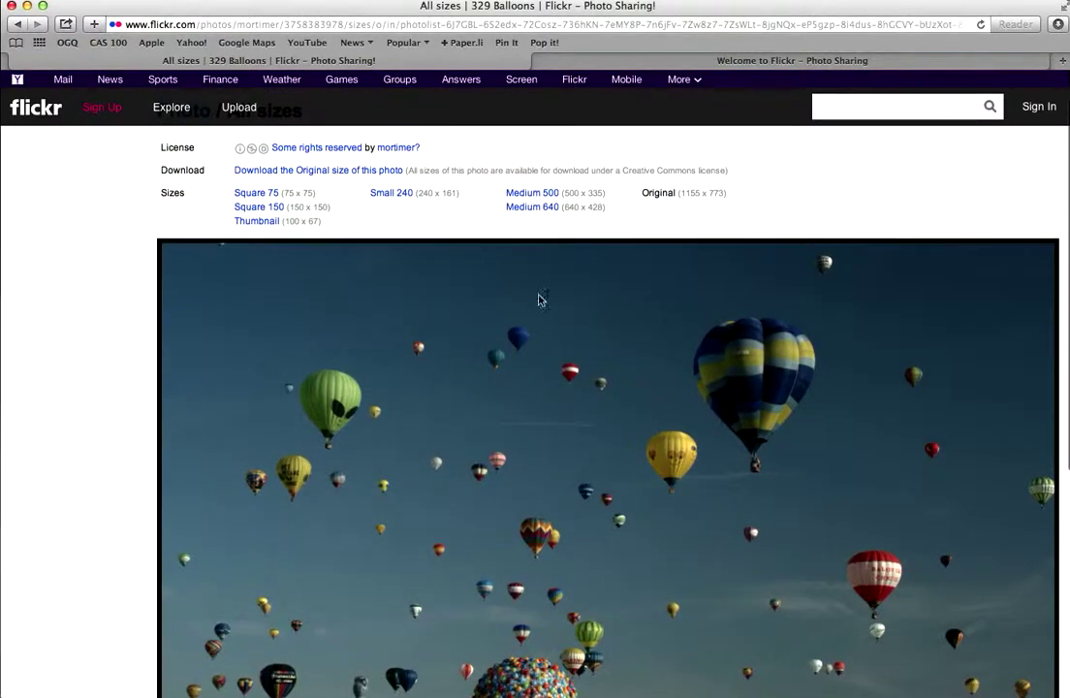
{"action": "right_click", "coordinate": [323, 180]}
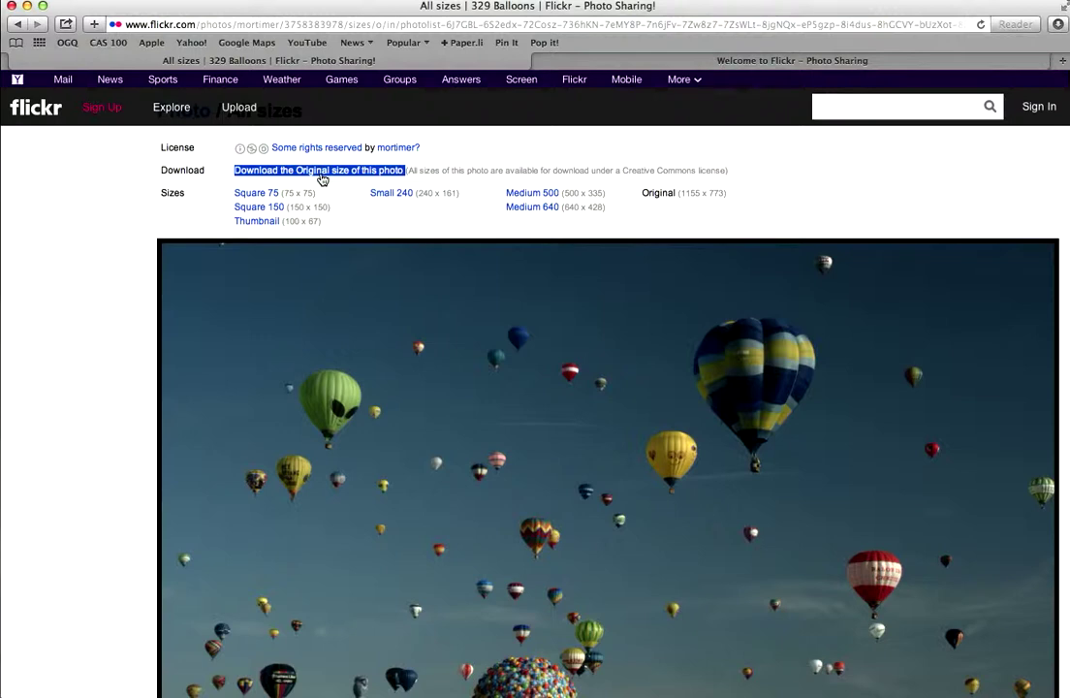
{"action": "right_click", "coordinate": [377, 155]}
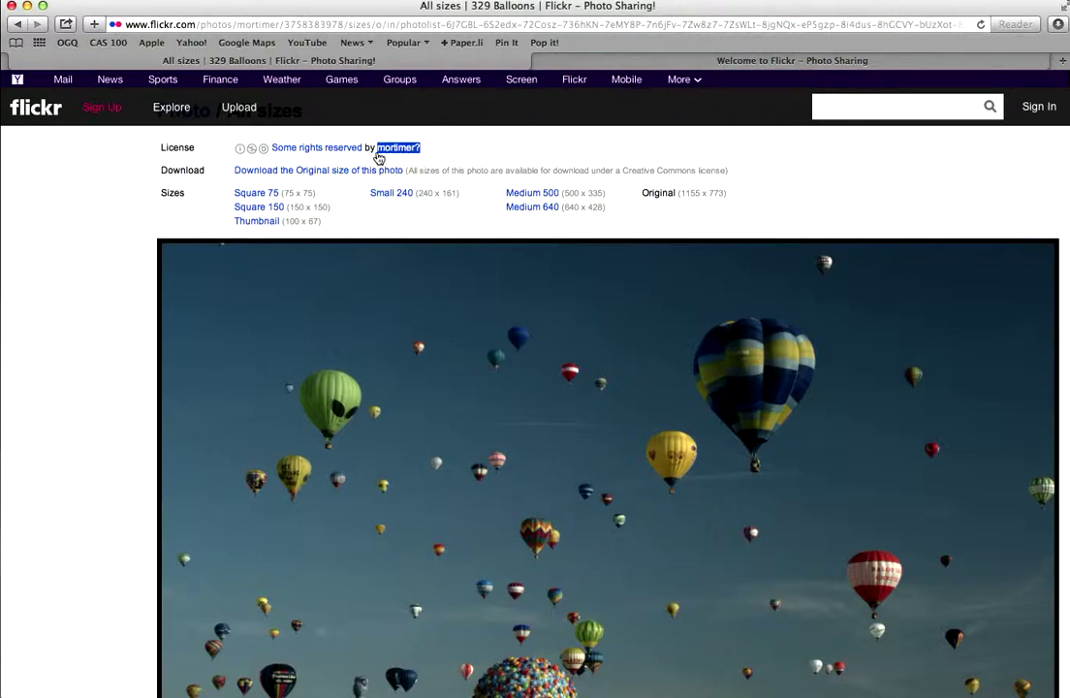
{"action": "left_click", "coordinate": [439, 151]}
{"action": "right_click", "coordinate": [387, 155]}
{"action": "right_click", "coordinate": [357, 173]}
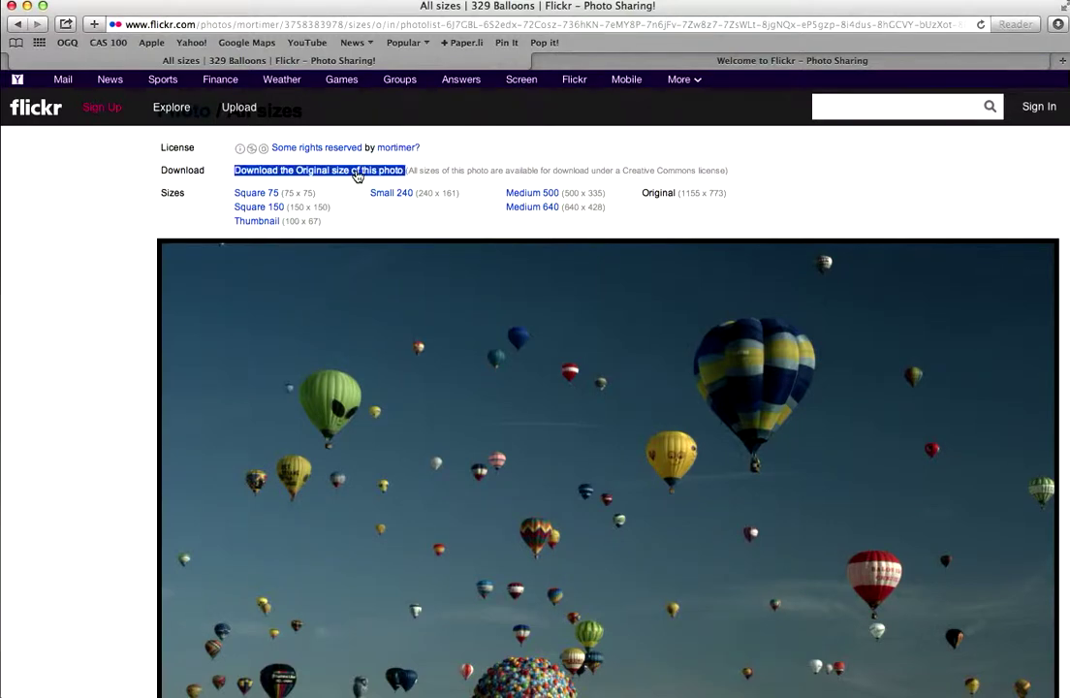
{"action": "left_click", "coordinate": [357, 173]}
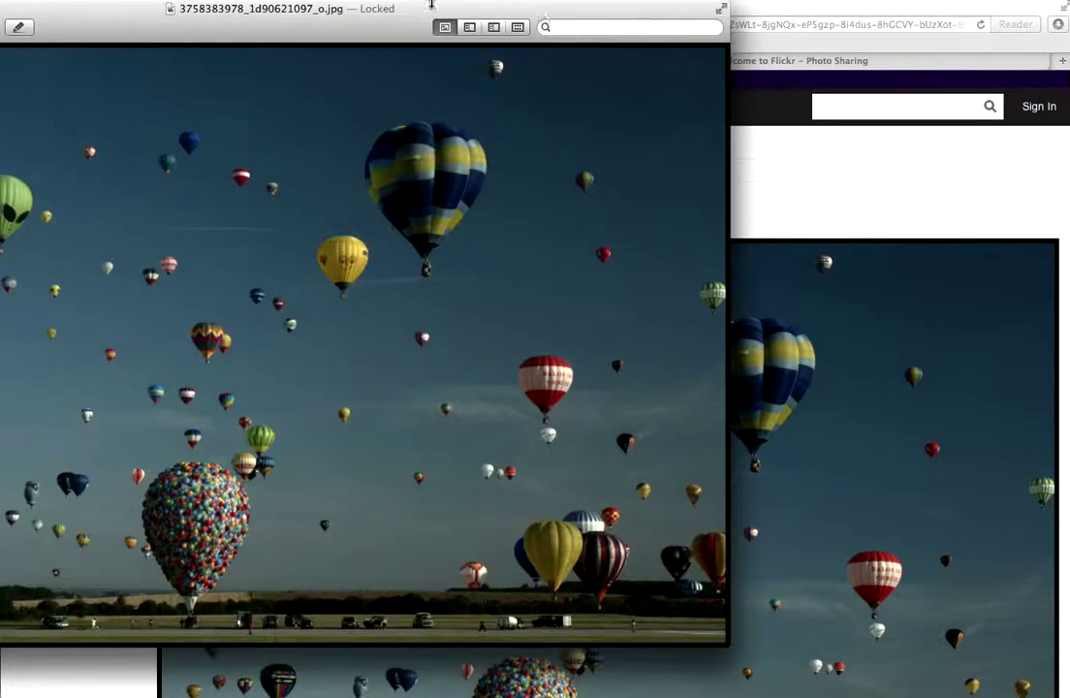
Export the photo from Preview to the Desktop as a JPEG named Balloons_mortimer?_flickr.jpg, raising the quality close to Best
{"action": "left_click_drag", "start_coordinate": [308, 26], "coordinate": [565, 63]}
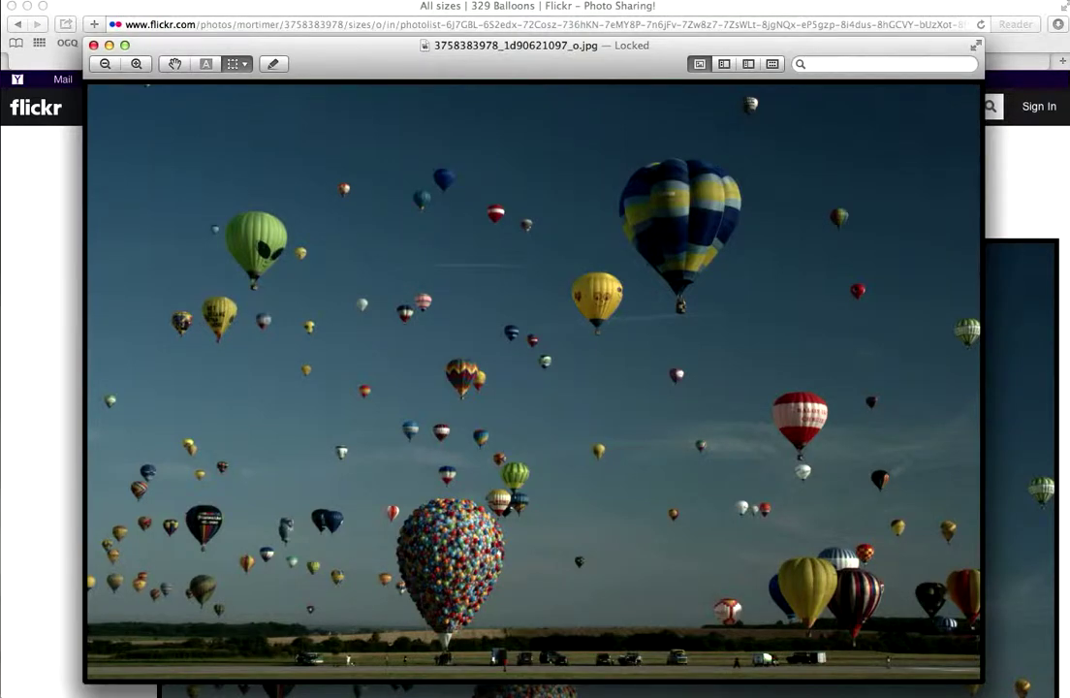
{"action": "left_click", "coordinate": [2, 0]}
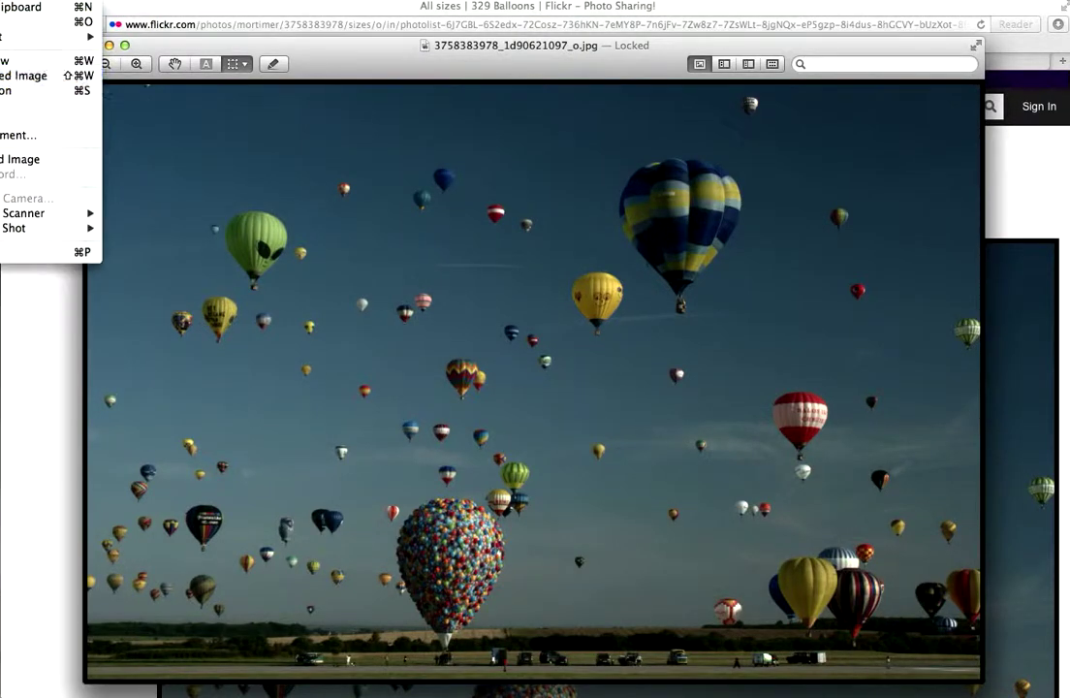
{"action": "left_click", "coordinate": [8, 120]}
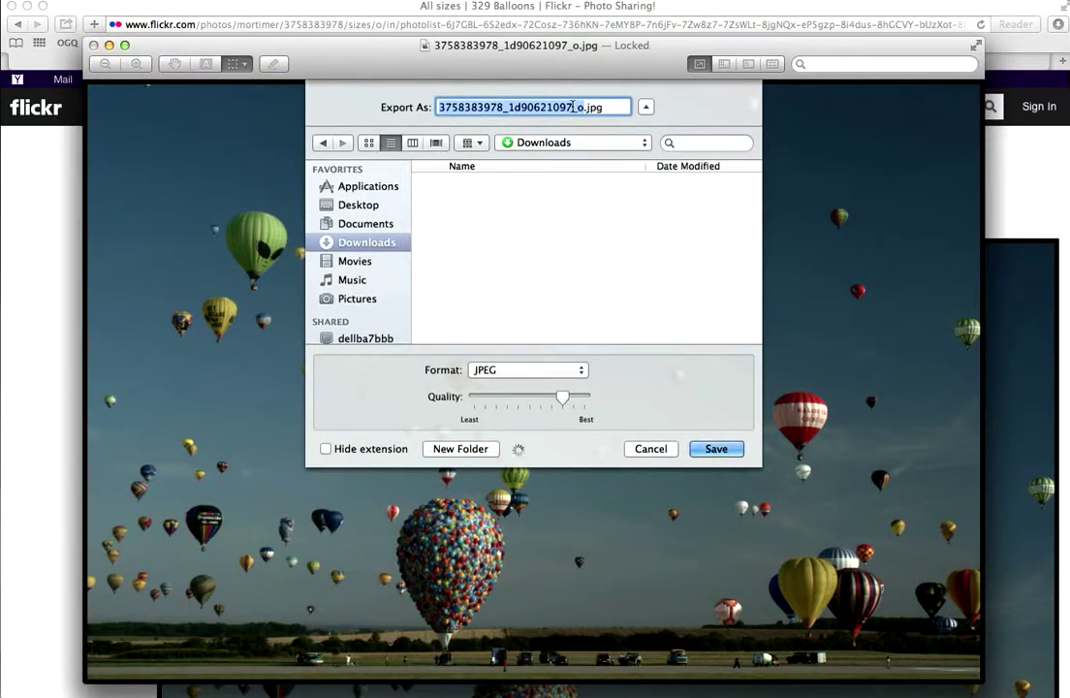
{"action": "type", "text": "Balloons_"}
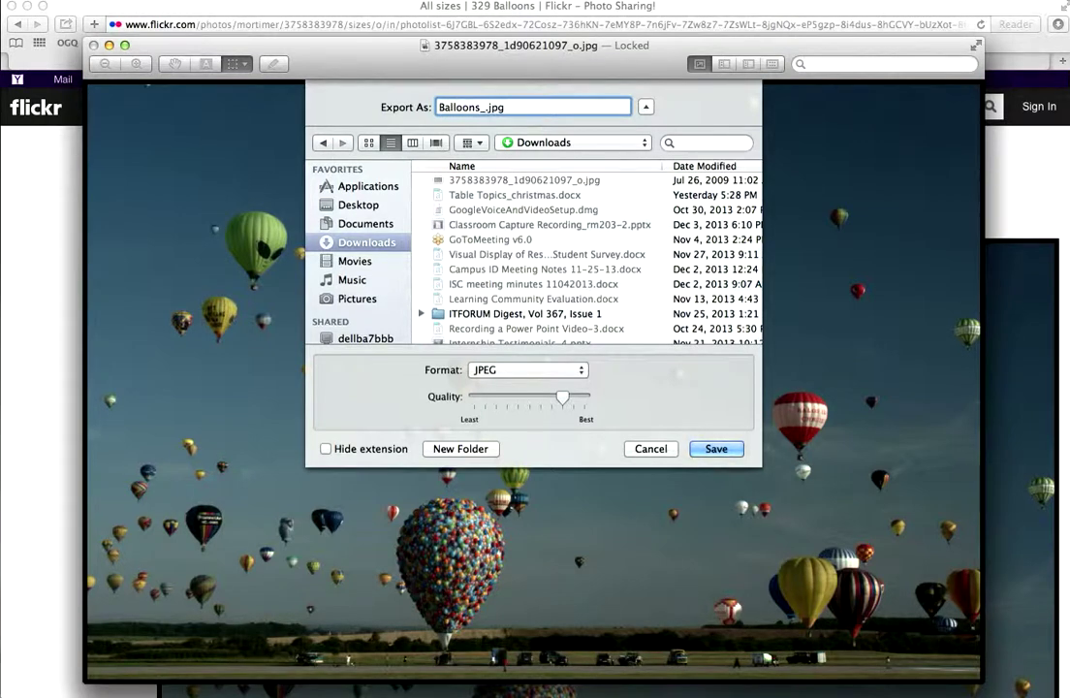
{"action": "type", "text": "mortimer?_flickr"}
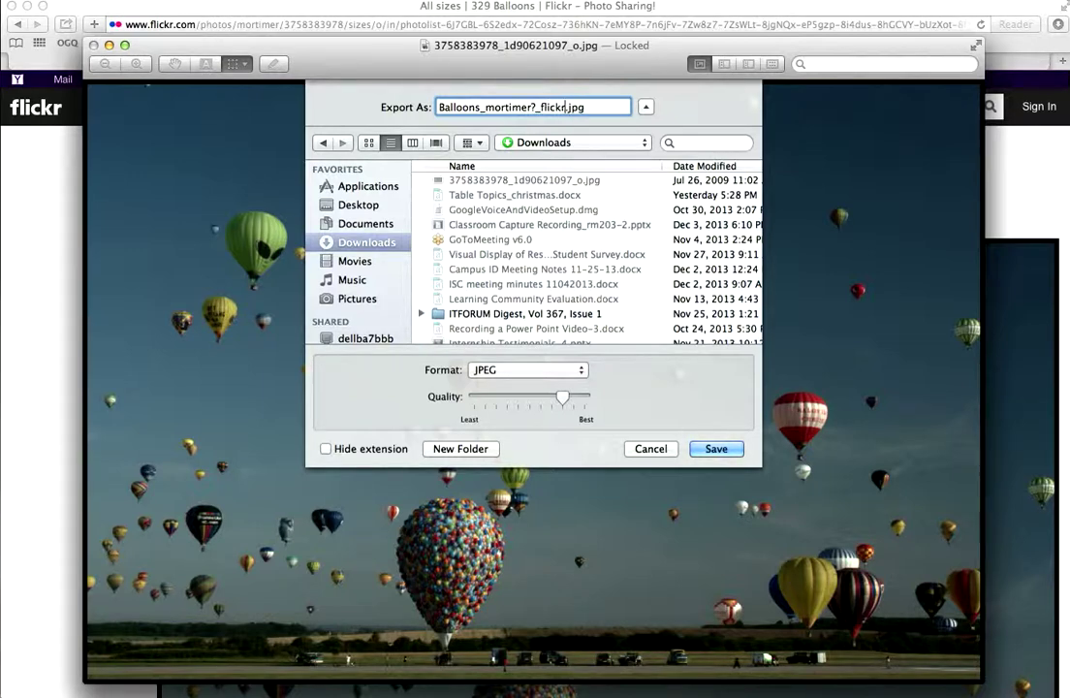
{"action": "left_click", "coordinate": [354, 205]}
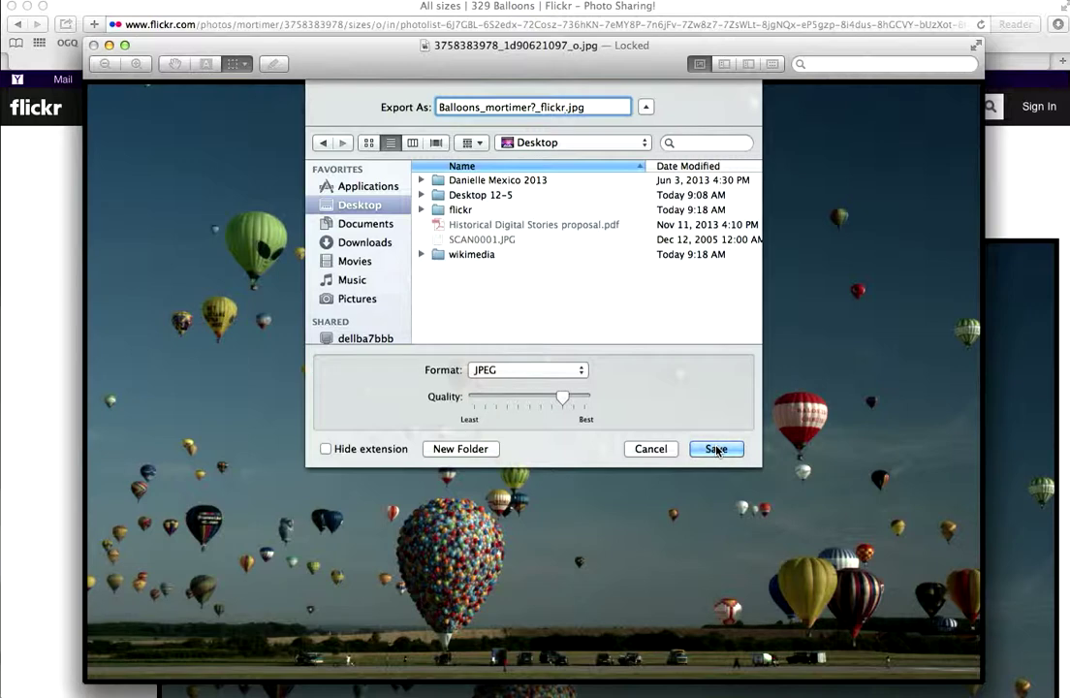
{"action": "left_click_drag", "start_coordinate": [563, 398], "coordinate": [584, 397]}
{"action": "left_click", "coordinate": [714, 448]}
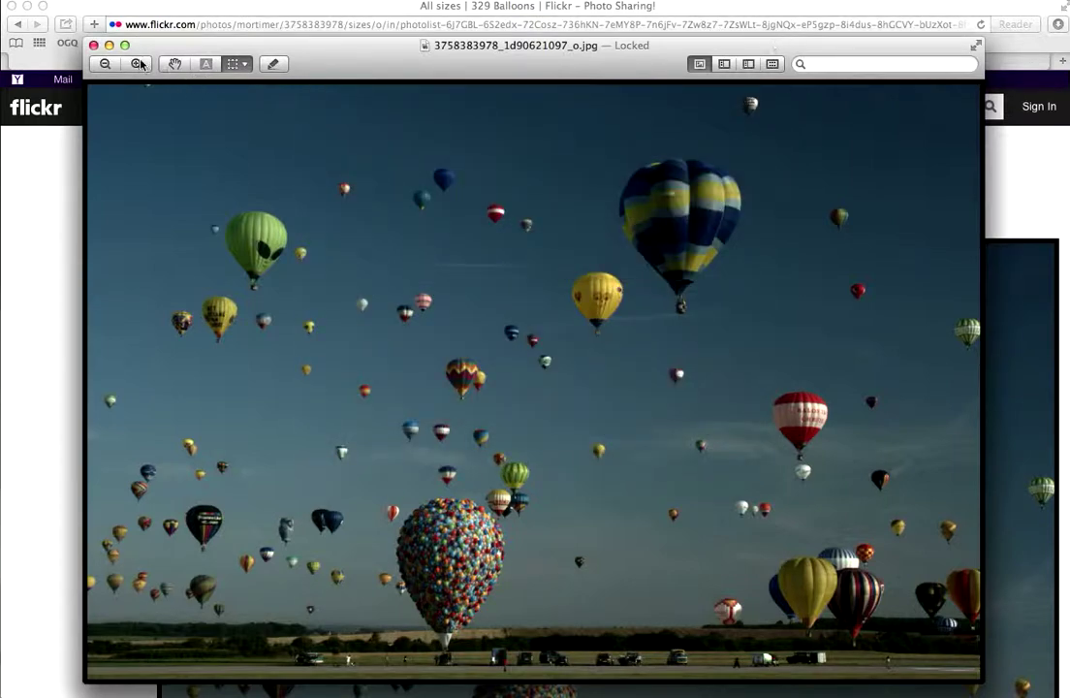
Minimize the Preview window and move the browser aside to look at the desktop folders, then put the browser back
{"action": "left_click", "coordinate": [109, 44]}
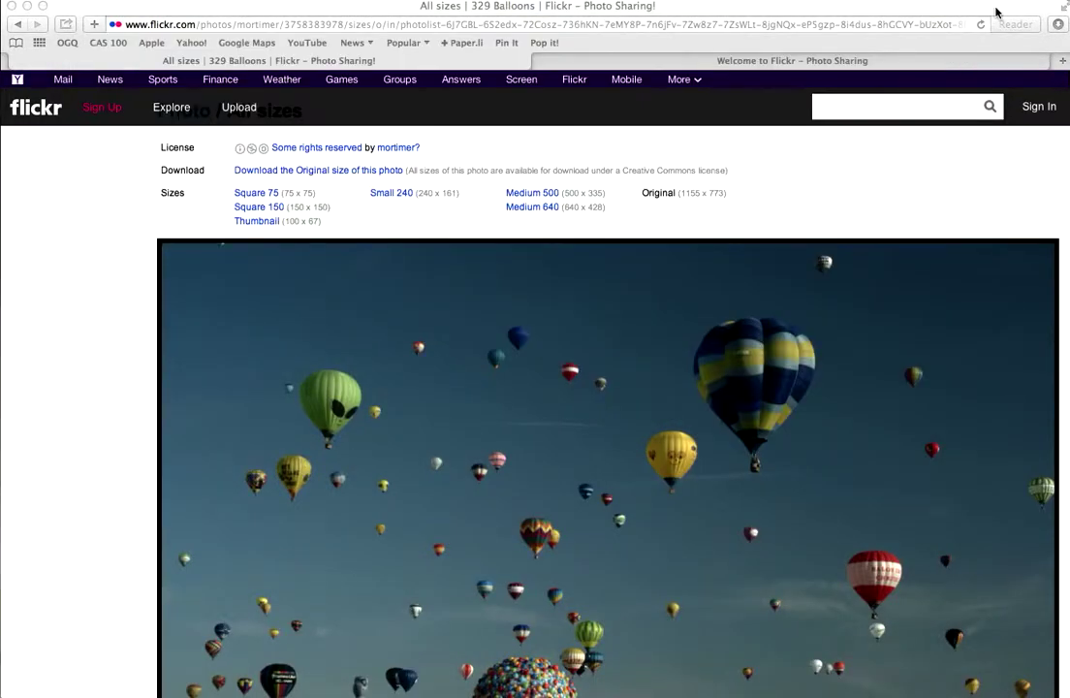
{"action": "left_click_drag", "start_coordinate": [996, 12], "coordinate": [732, 11]}
{"action": "left_click_drag", "start_coordinate": [1051, 164], "coordinate": [913, 155]}
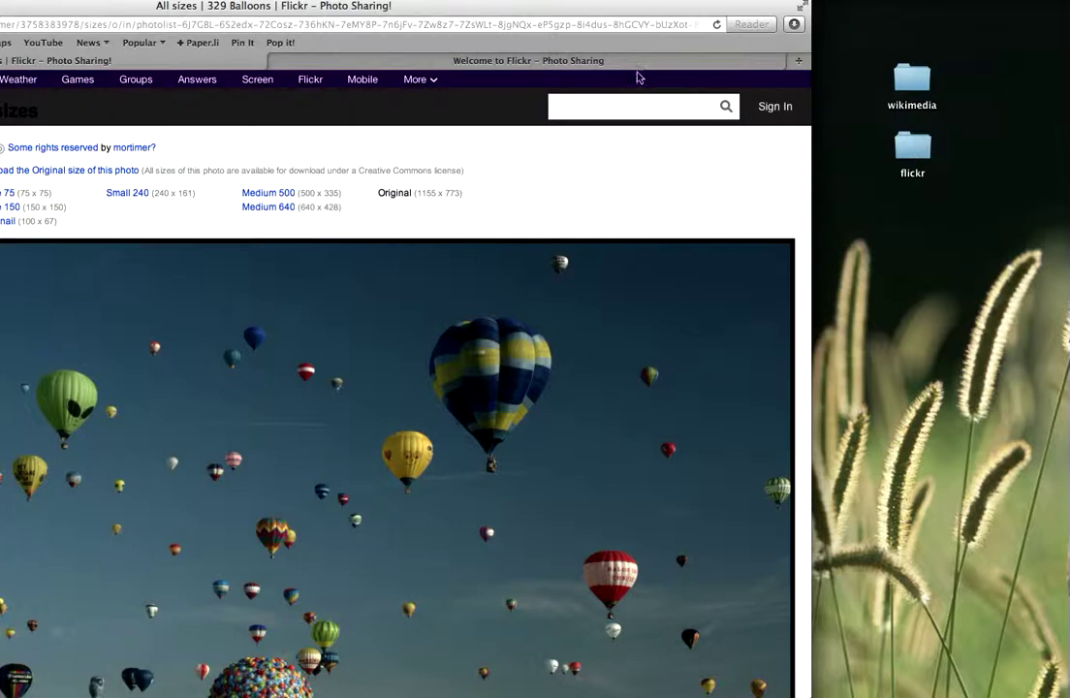
{"action": "left_click_drag", "start_coordinate": [564, 8], "coordinate": [817, 2]}
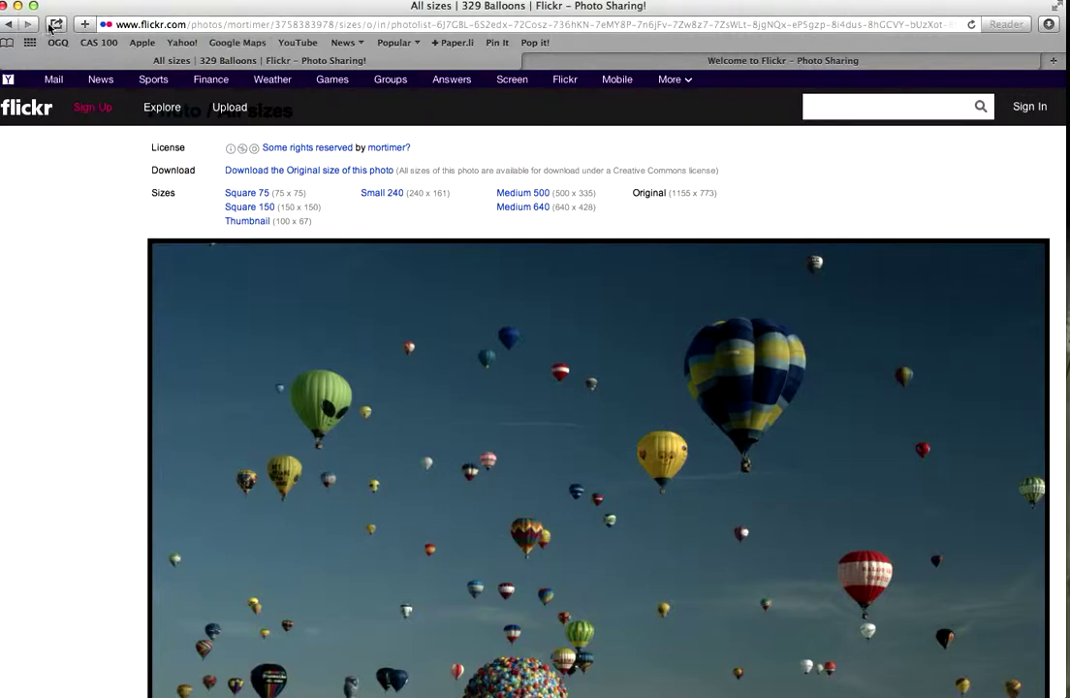
Return to the Flickr balloons search results, open the Montgomery County Planning Commission's Balloon photo, and examine its license information
{"action": "left_click", "coordinate": [7, 25]}
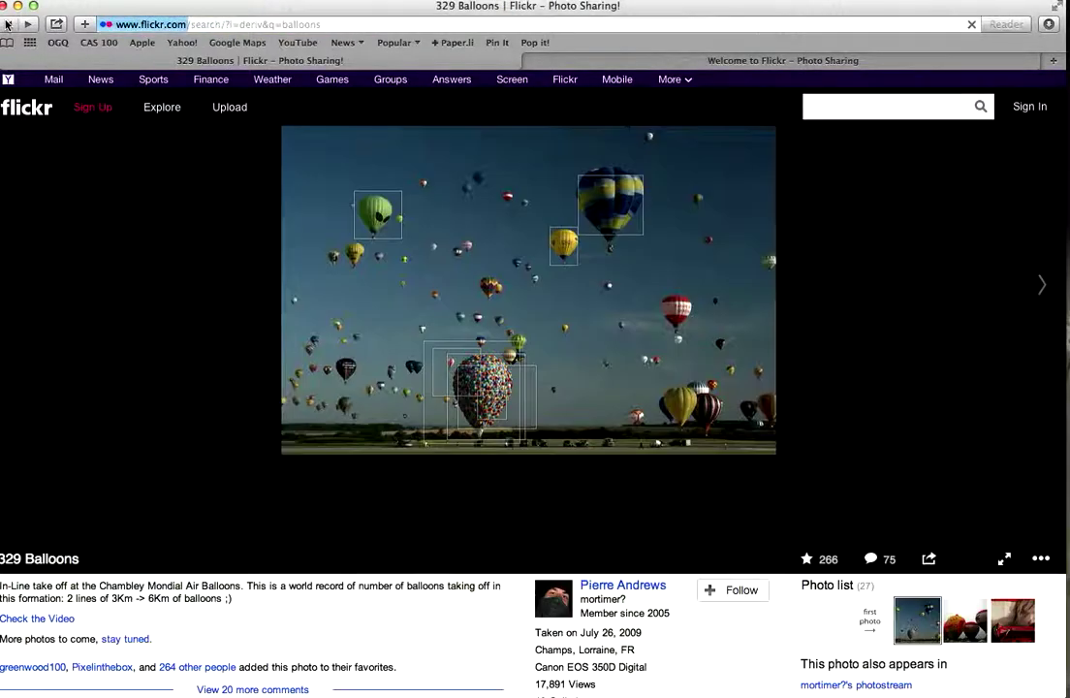
{"action": "left_click", "coordinate": [7, 24]}
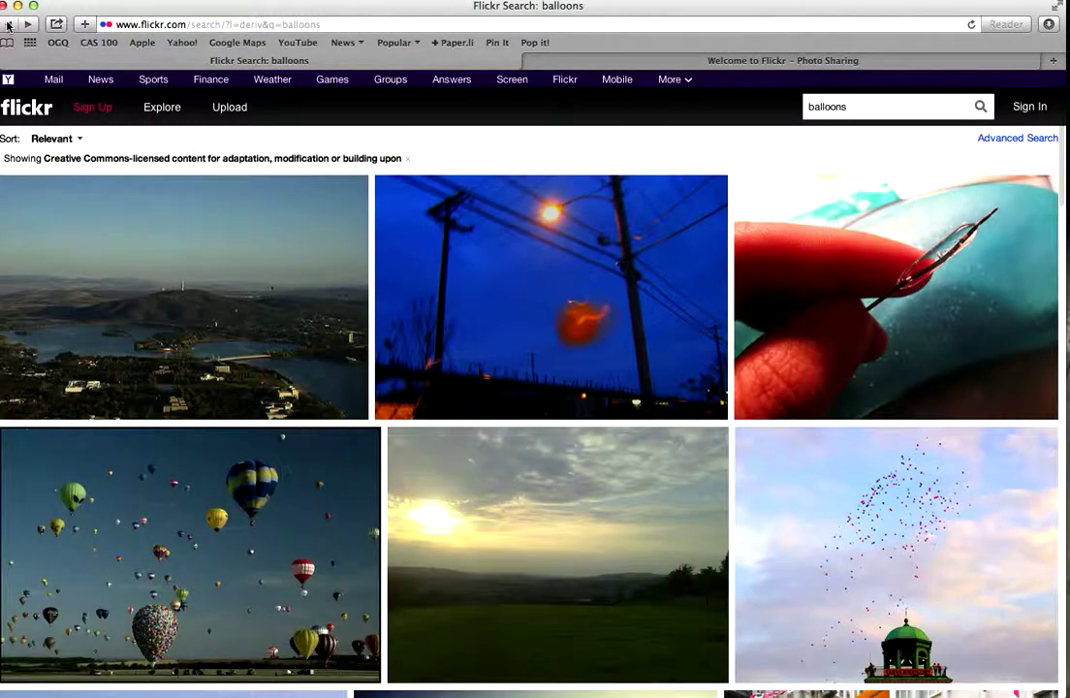
{"action": "scroll", "coordinate": [635, 531], "scroll_direction": "down", "scroll_amount": 5}
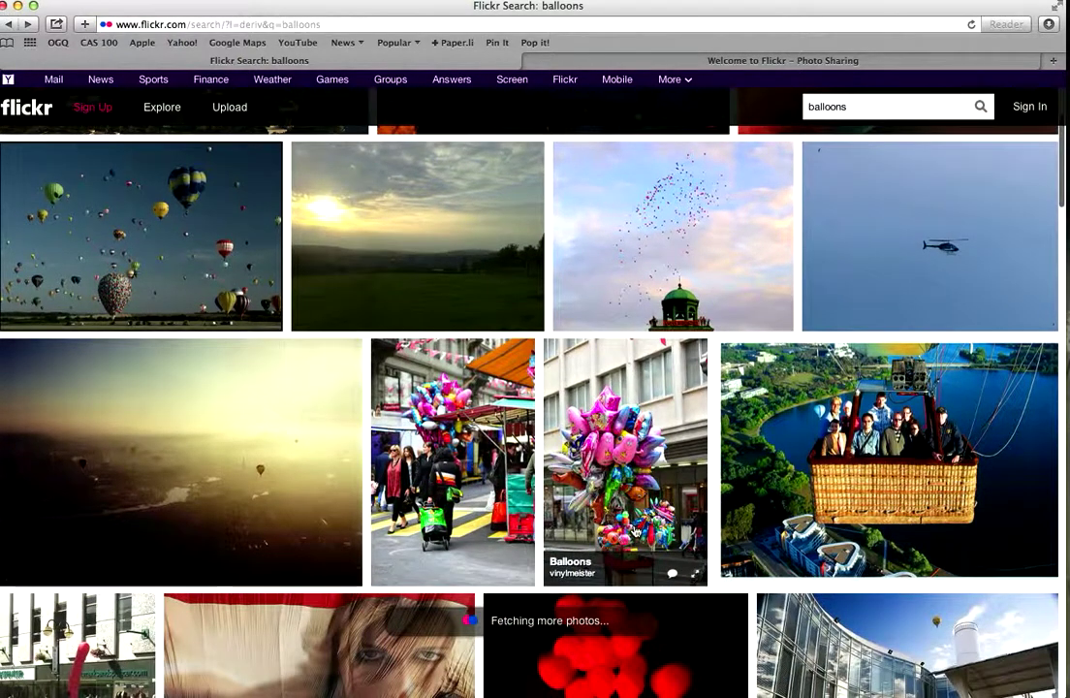
{"action": "scroll", "coordinate": [635, 531], "scroll_direction": "down", "scroll_amount": 7}
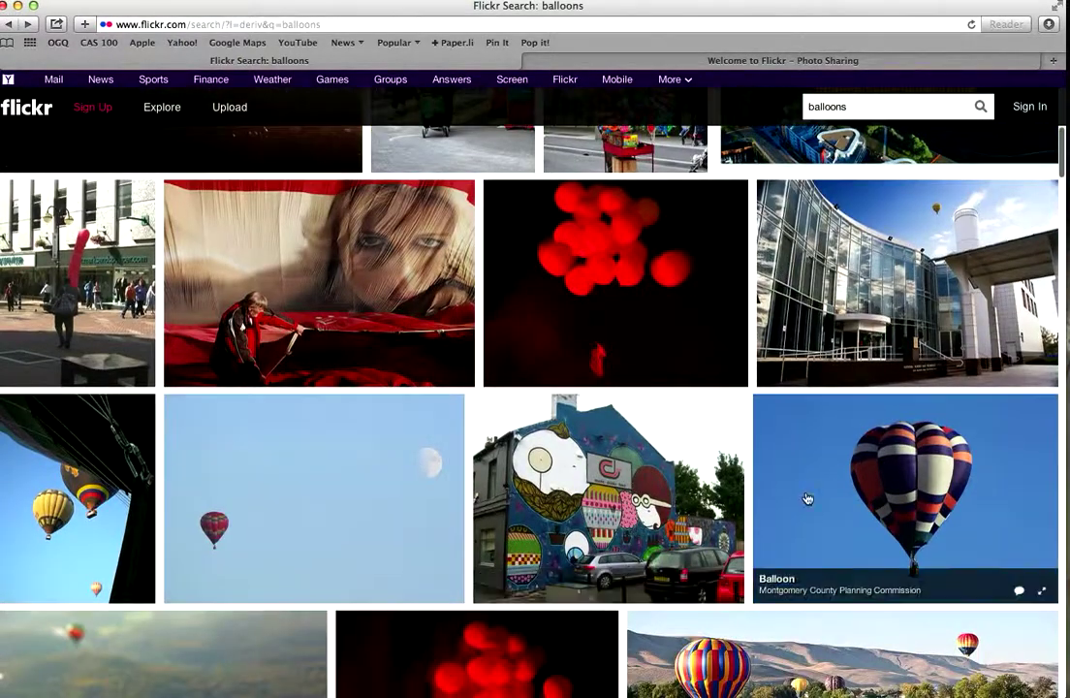
{"action": "left_click", "coordinate": [808, 498]}
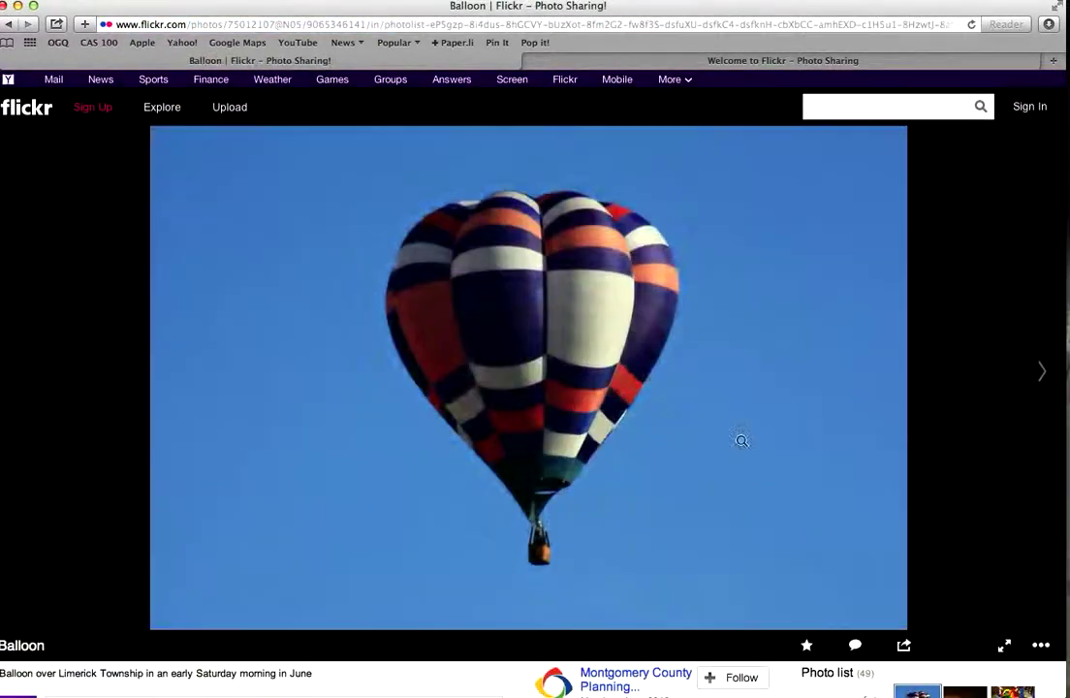
{"action": "scroll", "coordinate": [737, 441], "scroll_direction": "down", "scroll_amount": 6}
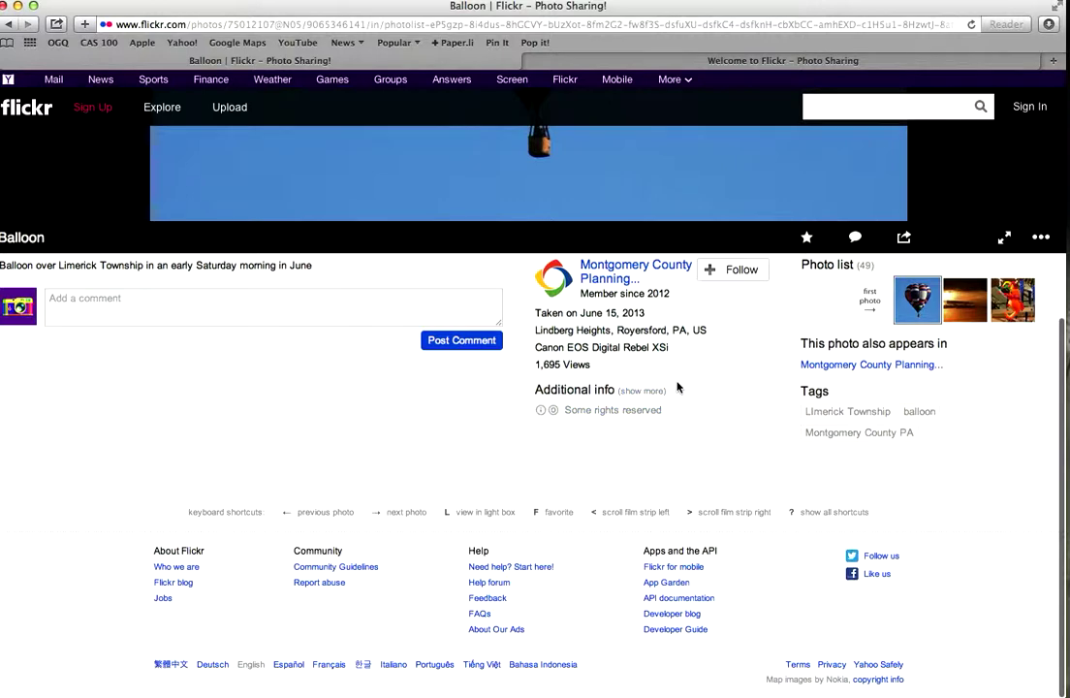
{"action": "scroll", "coordinate": [681, 389], "scroll_direction": "up", "scroll_amount": 6}
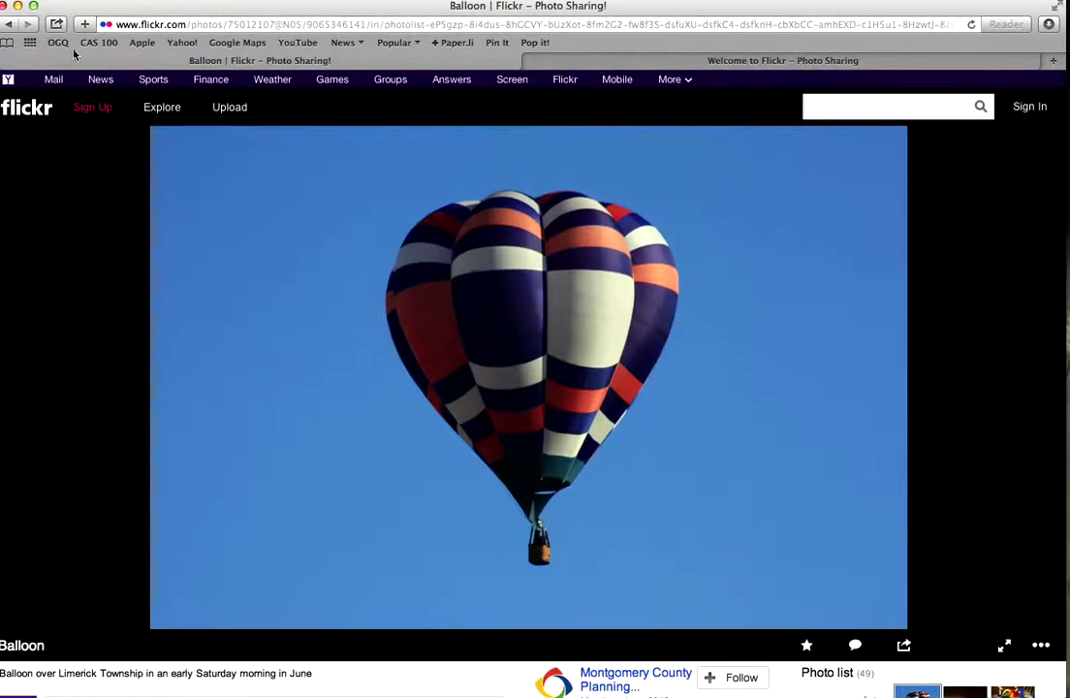
Open the Spotlight search
{"action": "key", "text": "super+space"}
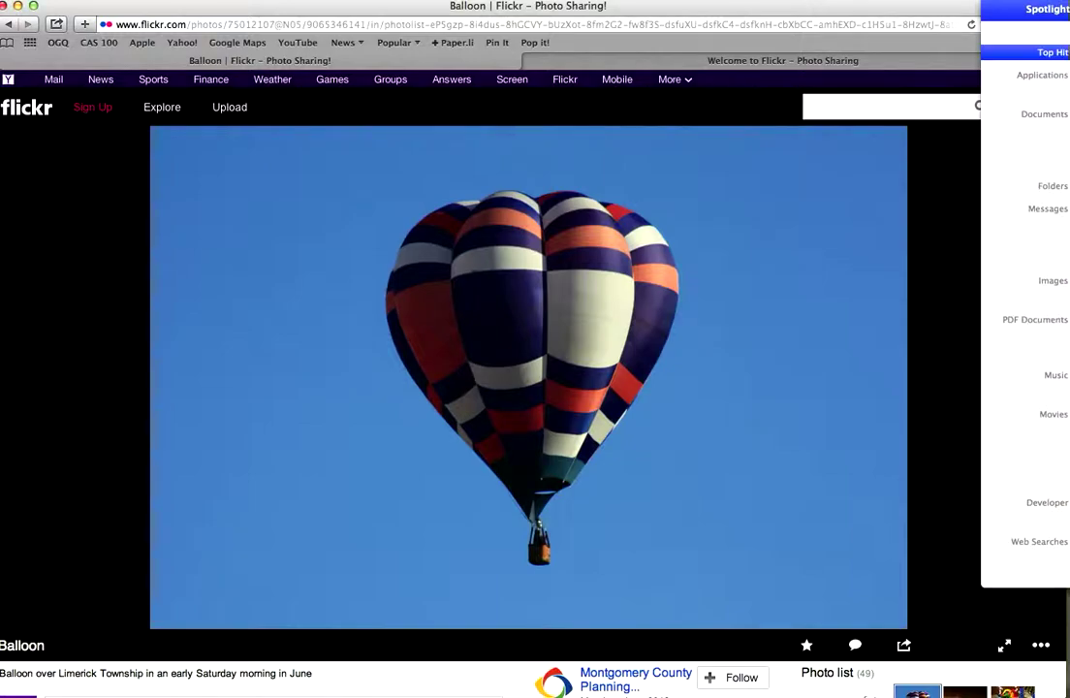